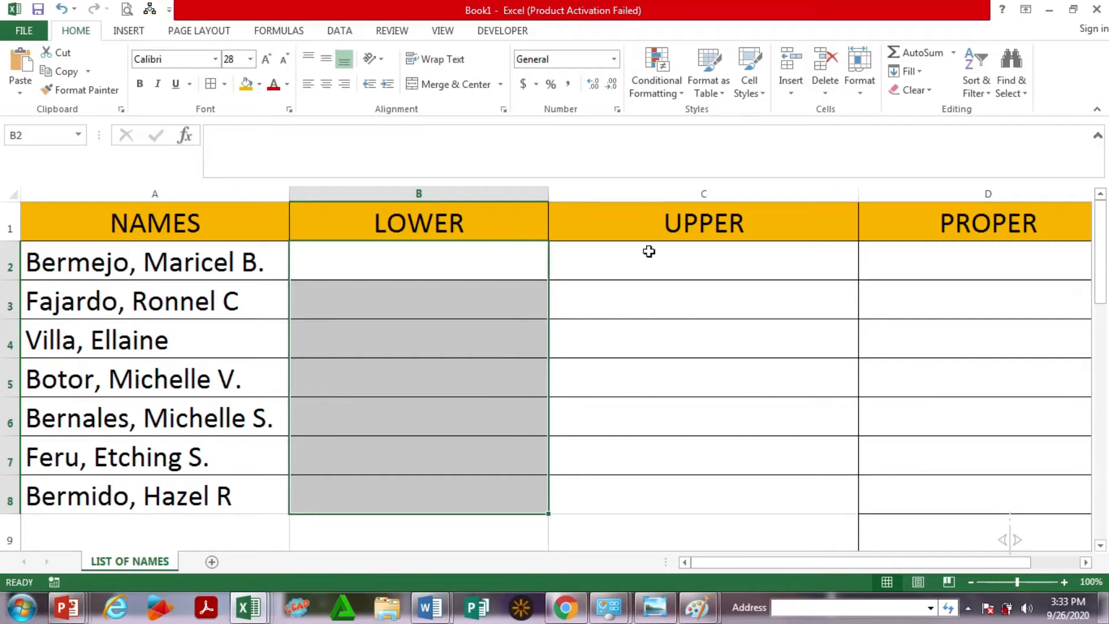
pyautogui.click(675, 219)
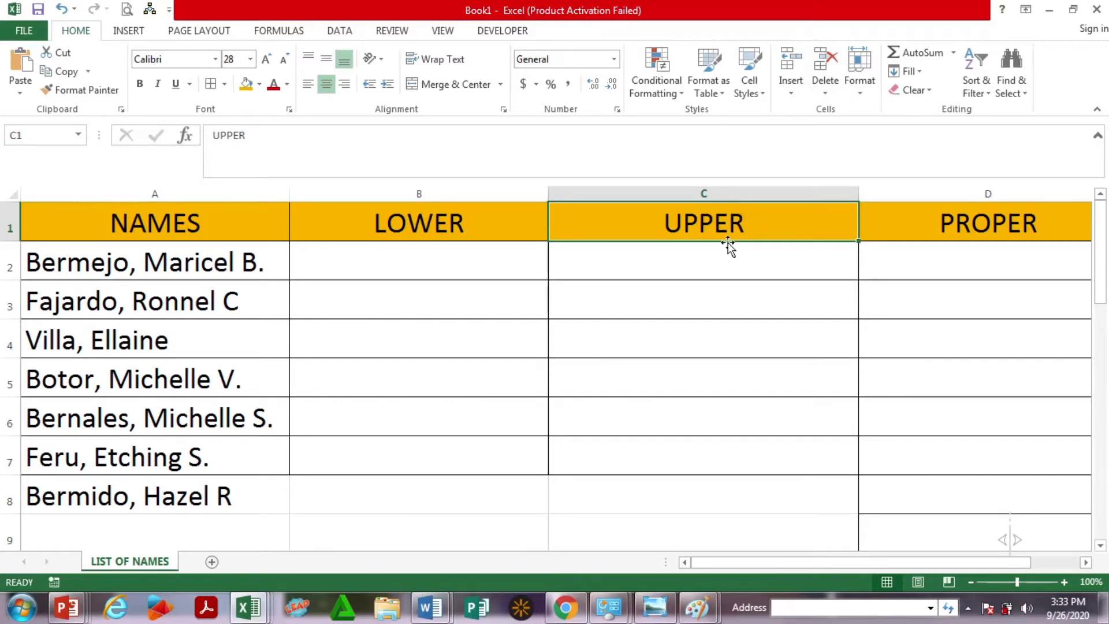
pyautogui.moveTo(723, 241); pyautogui.dragTo(702, 365)
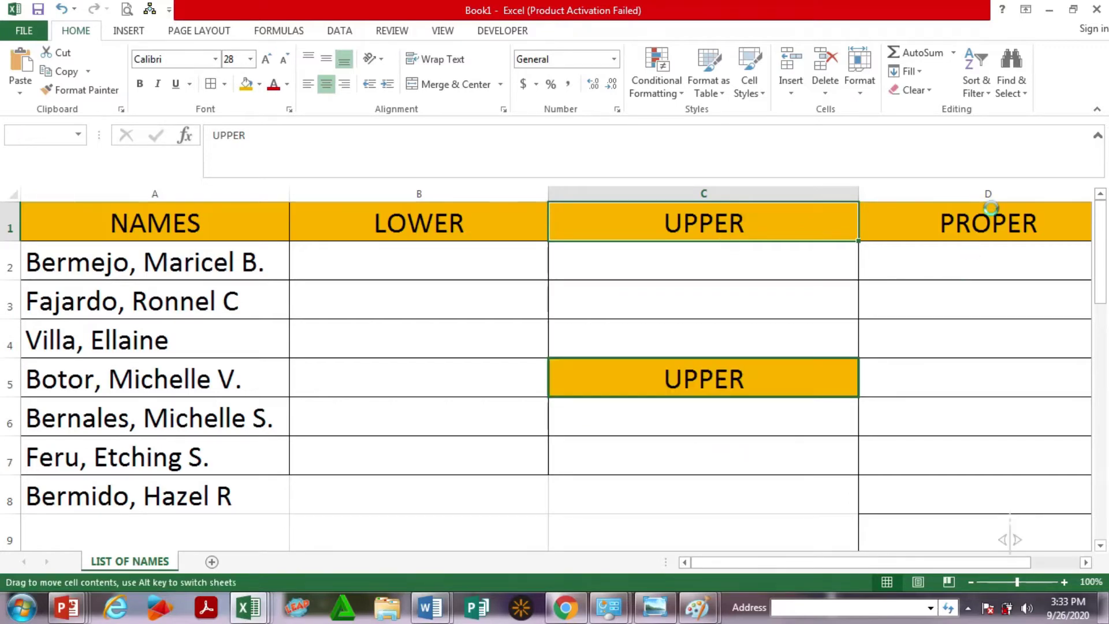
pyautogui.moveTo(765, 379); pyautogui.dragTo(771, 222)
pyautogui.click(735, 383)
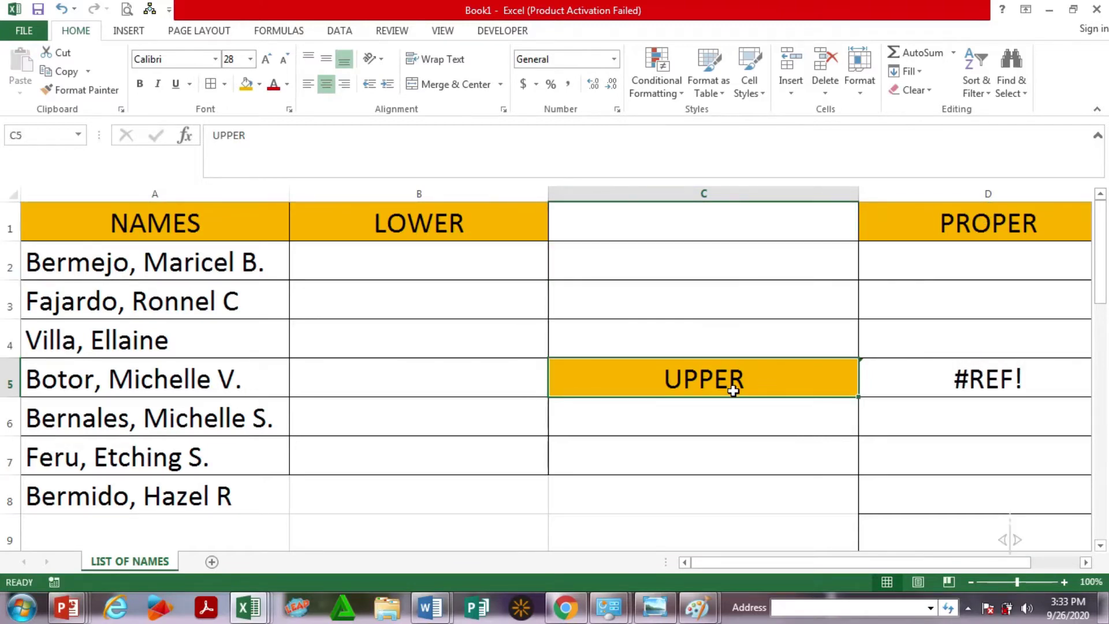
pyautogui.hotkey('ctrl', 'c')
pyautogui.click(720, 205)
pyautogui.press('Return')
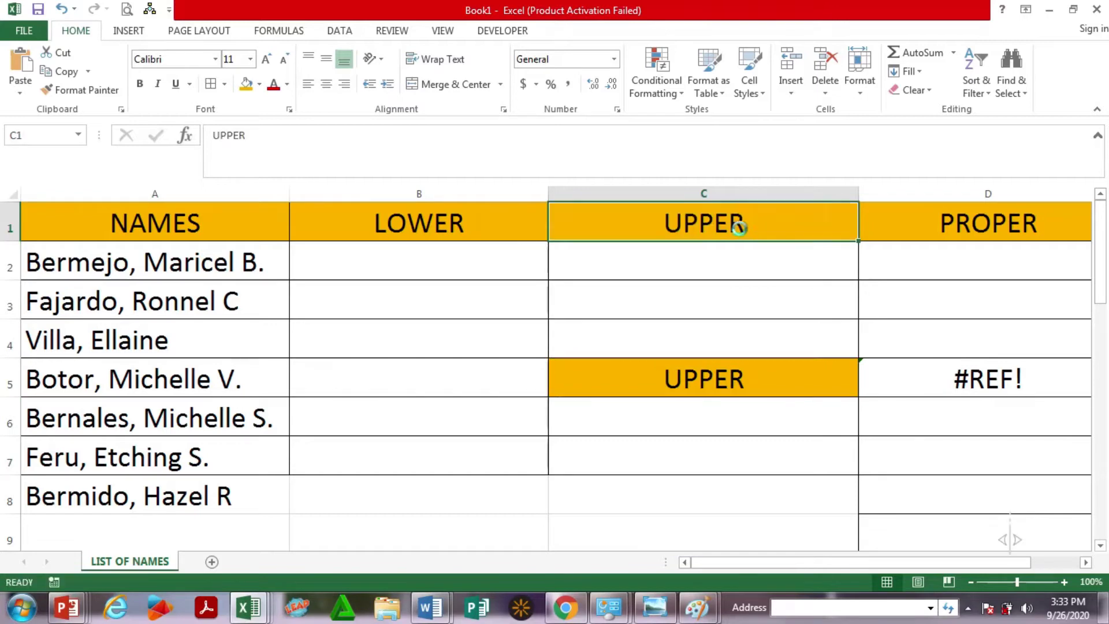
pyautogui.click(961, 228)
# Clear the broken PROPER formula from cell D5.
pyautogui.click(976, 388)
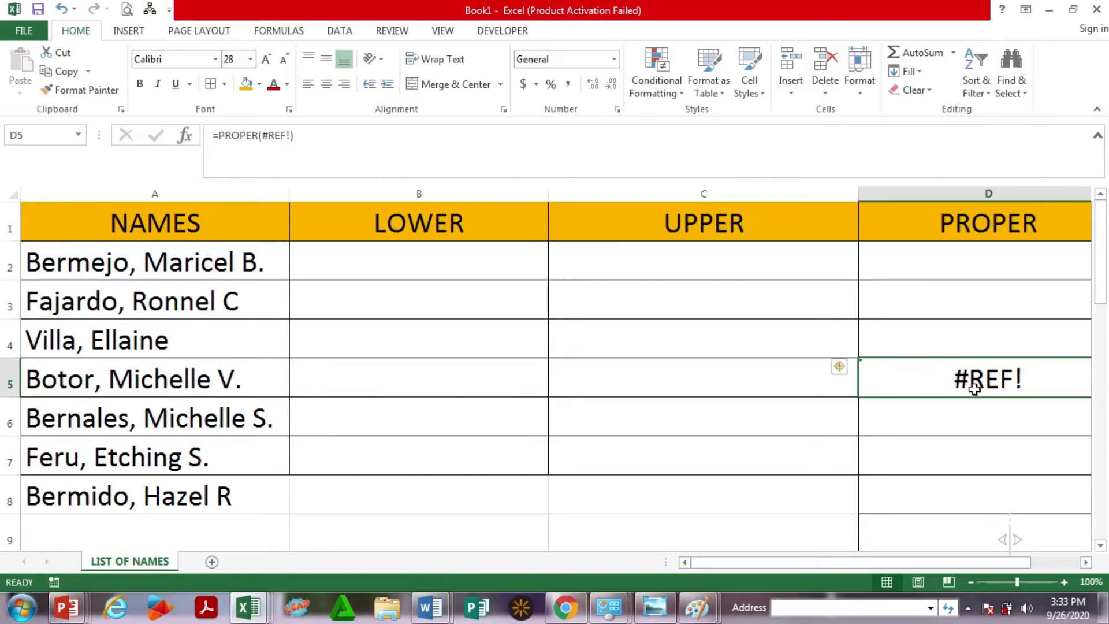
pyautogui.press('BackSpace')
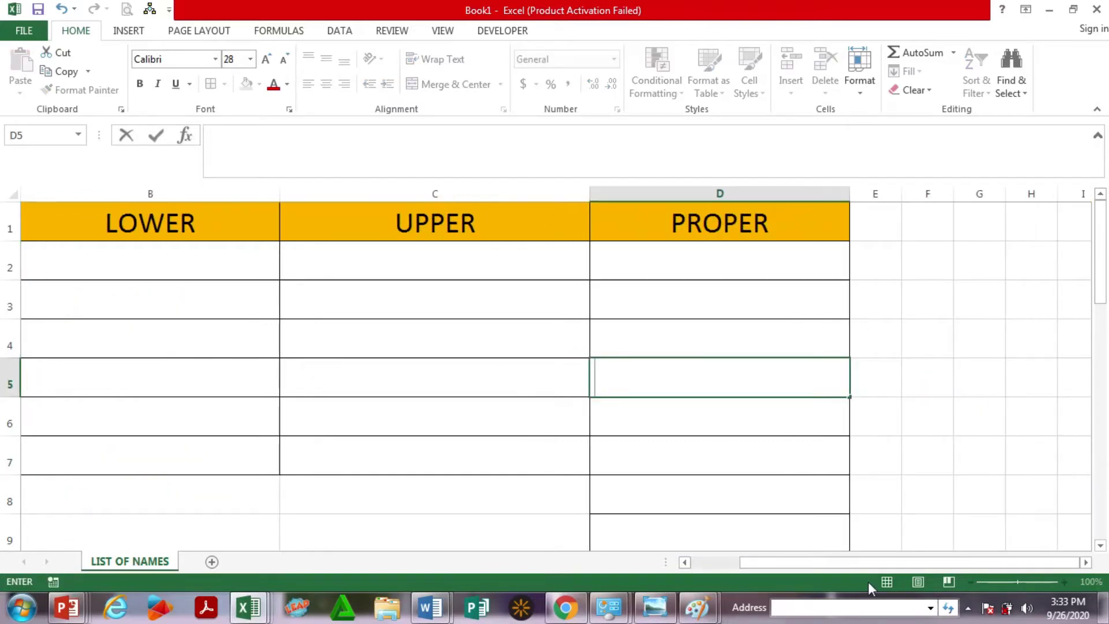
pyautogui.moveTo(812, 568); pyautogui.dragTo(636, 570)
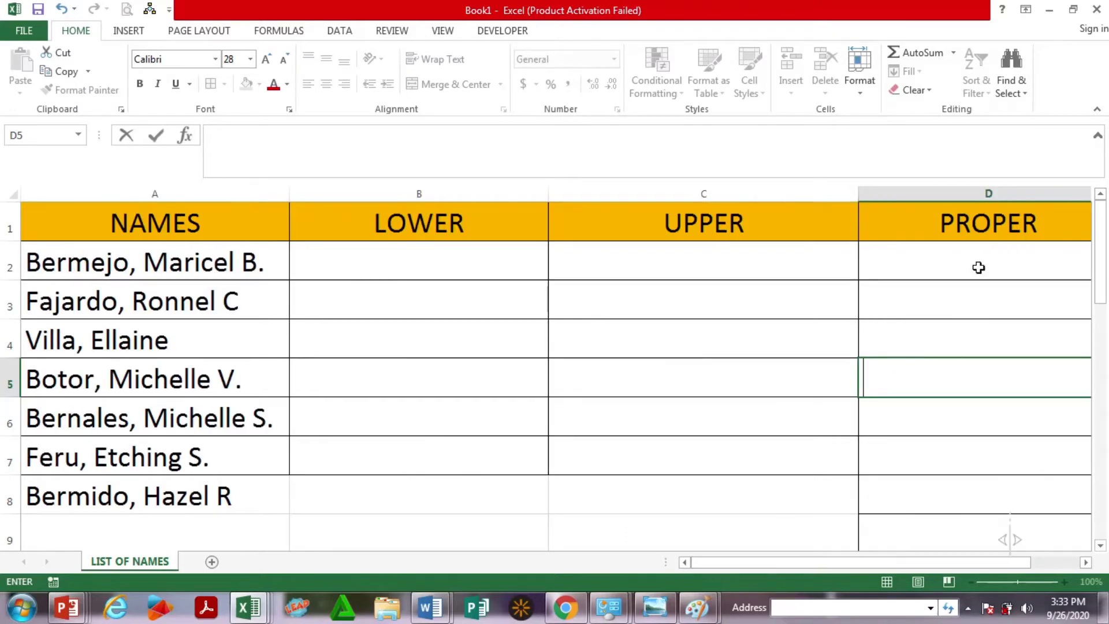
# Enter the formula =lower(a2) in cell B2 to convert the first name to lowercase.
pyautogui.click(421, 257)
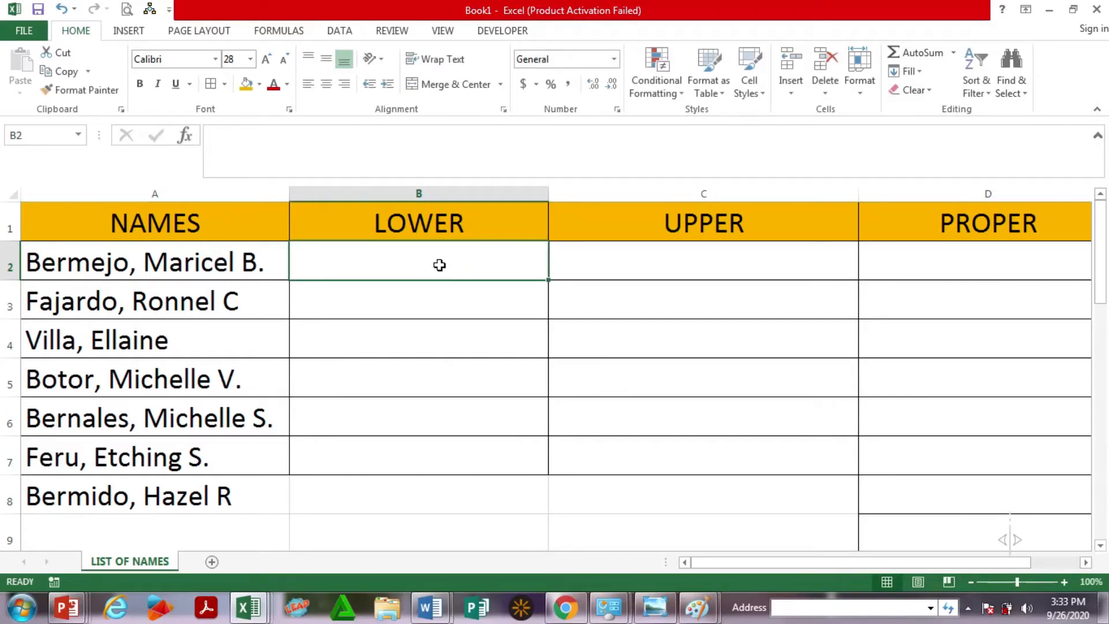
pyautogui.write('=')
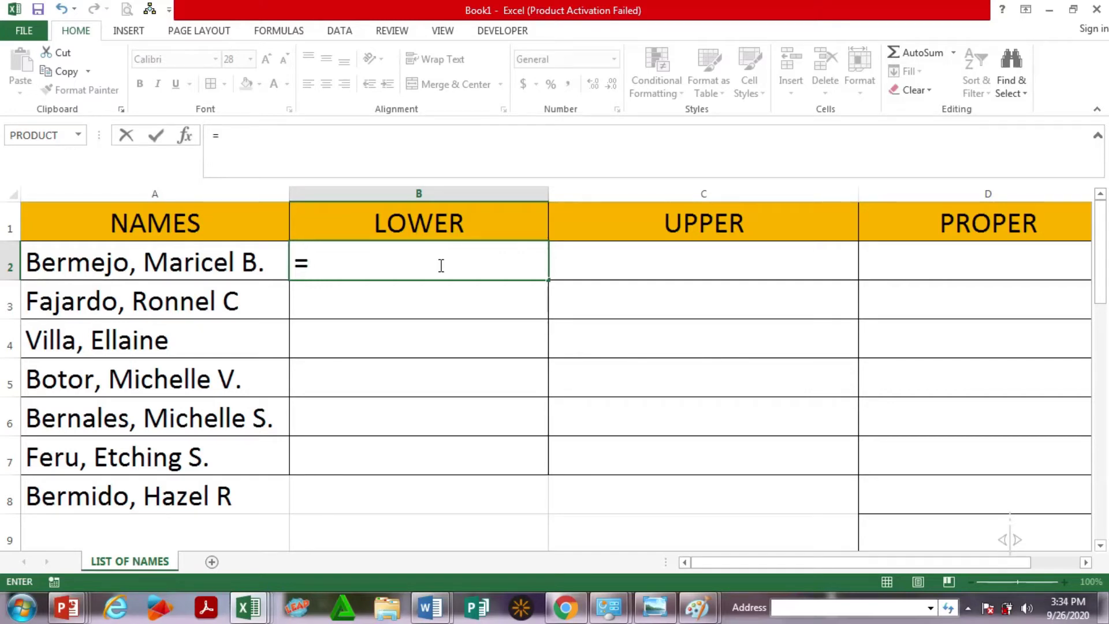
pyautogui.write('lower')
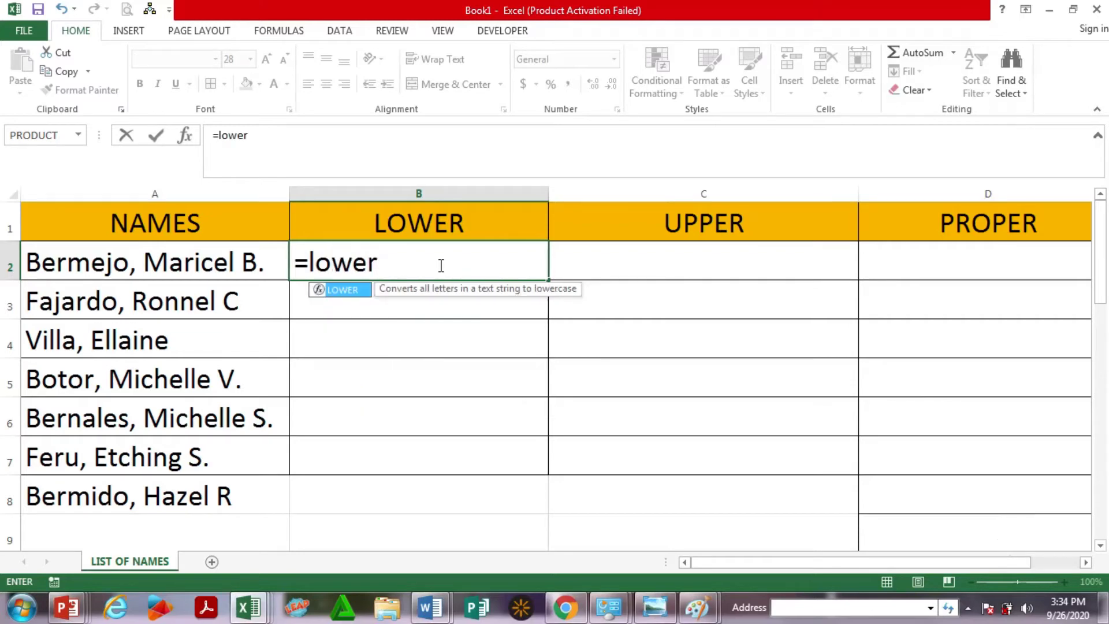
pyautogui.write('(')
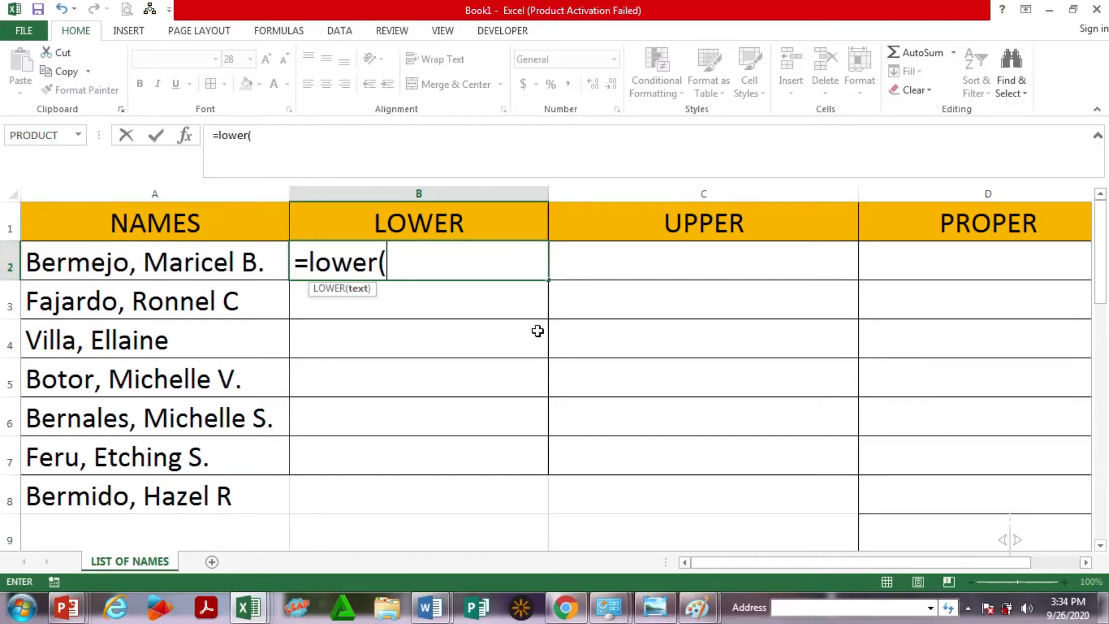
pyautogui.write('a2')
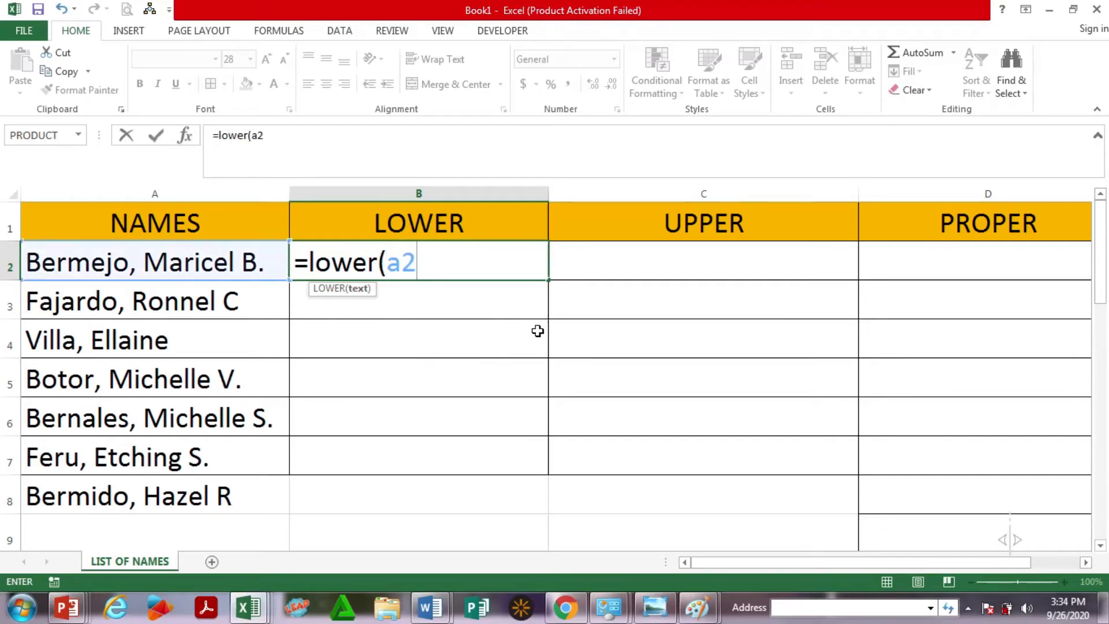
pyautogui.write(')')
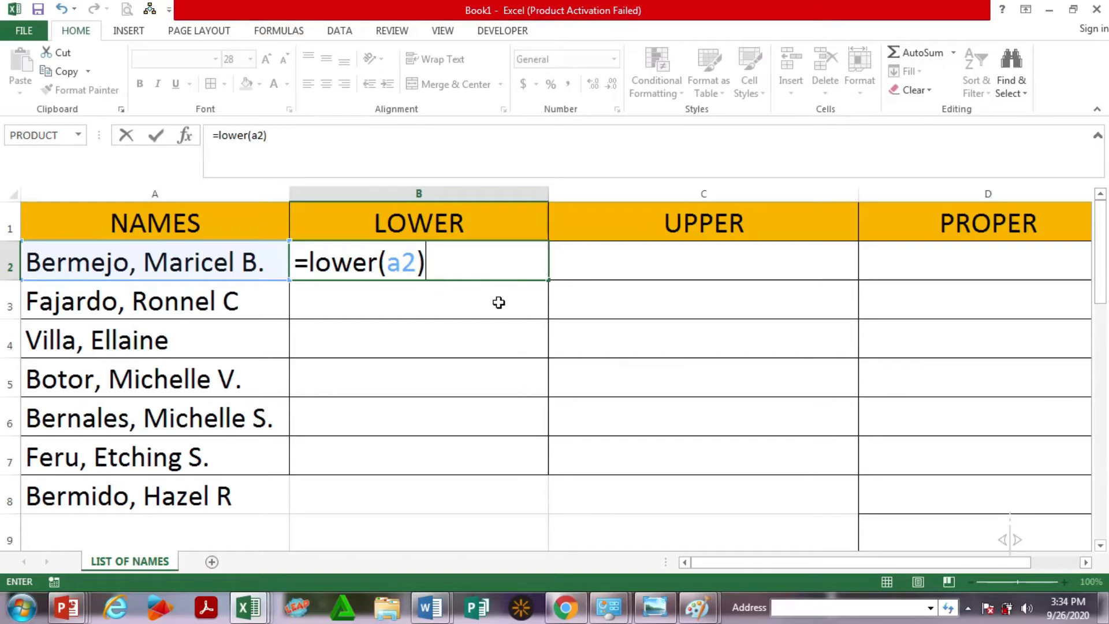
pyautogui.press('Return')
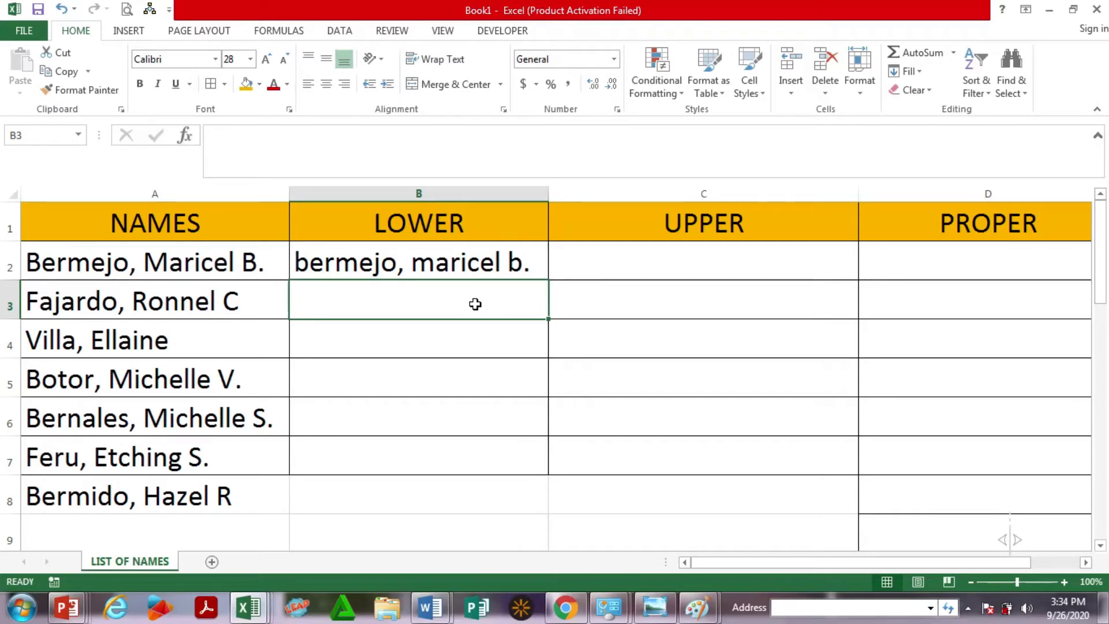
# Enter the formula =LOWER(A3) in cell B3, referencing the second name in the NAMES column.
pyautogui.write('=')
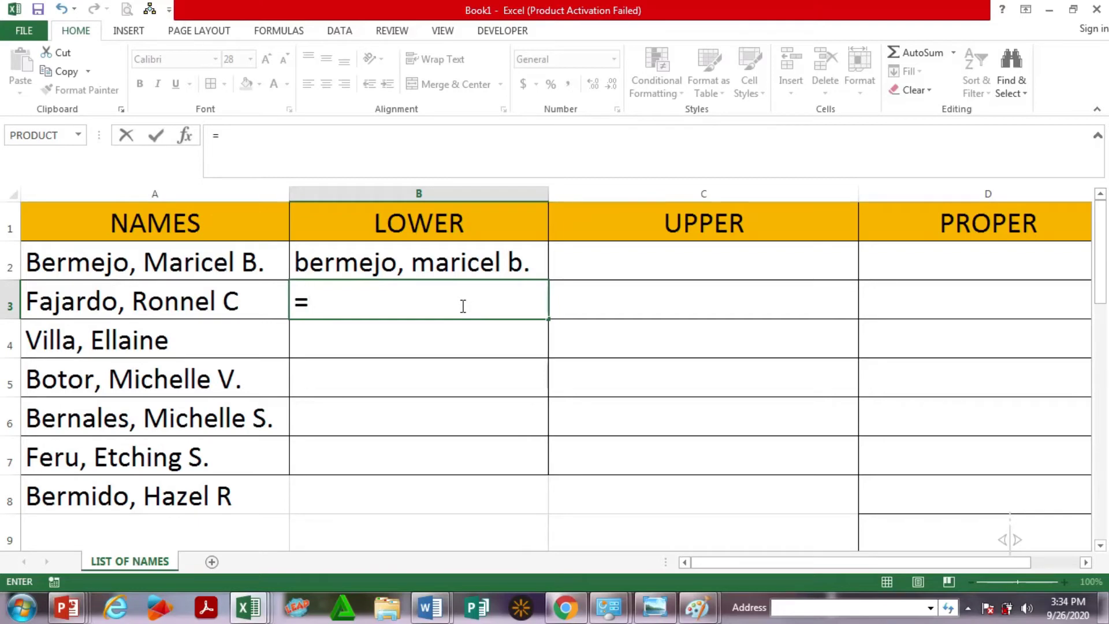
pyautogui.write('LOWE')
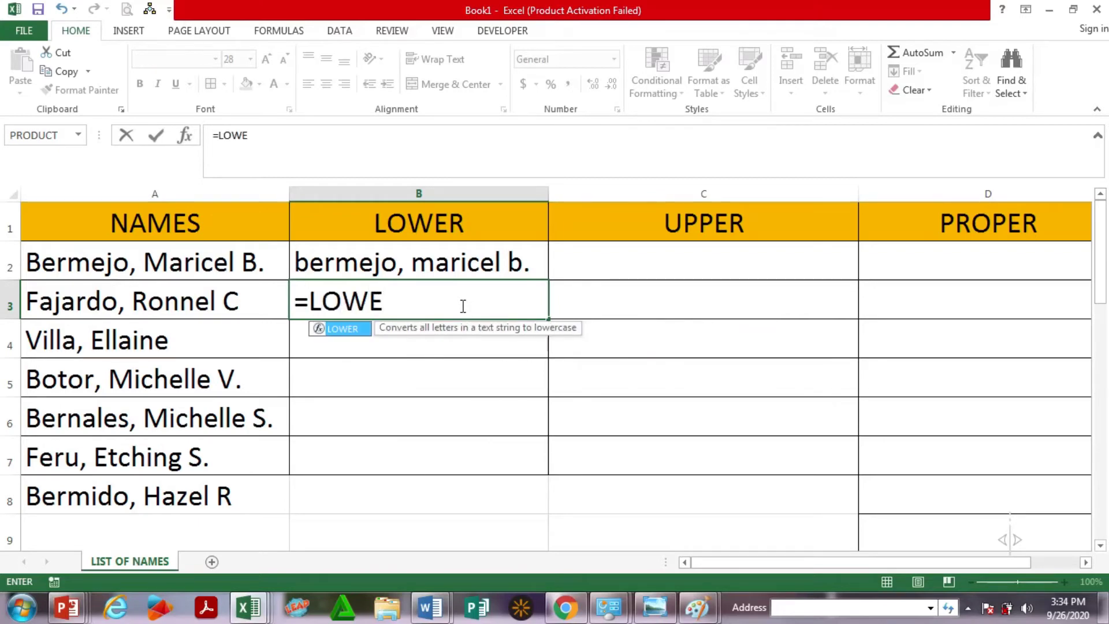
pyautogui.write('R(')
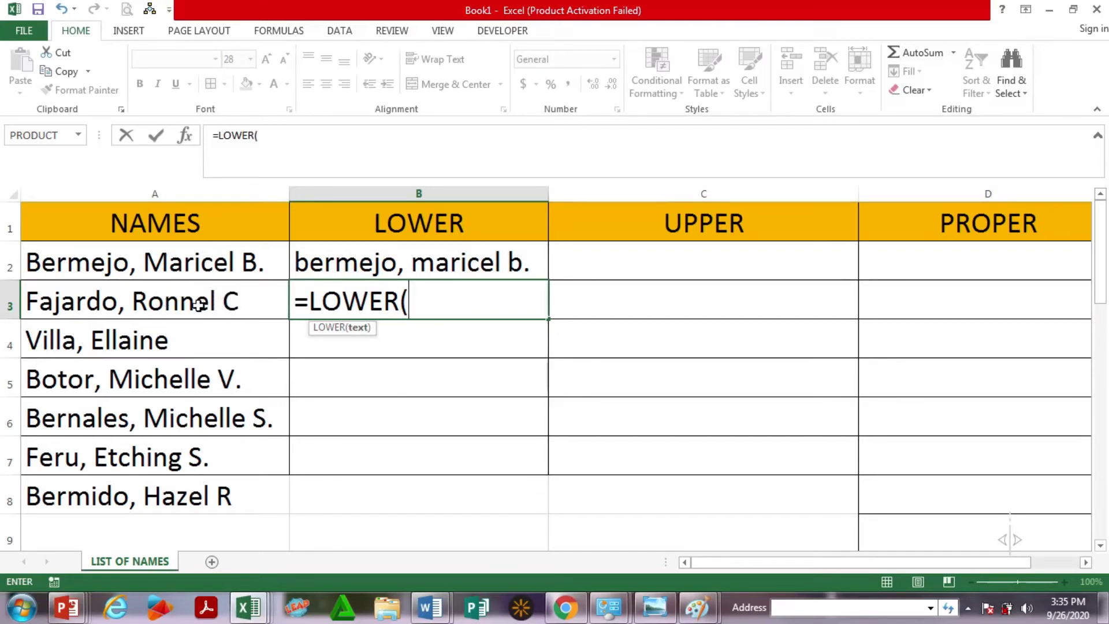
pyautogui.click(243, 305)
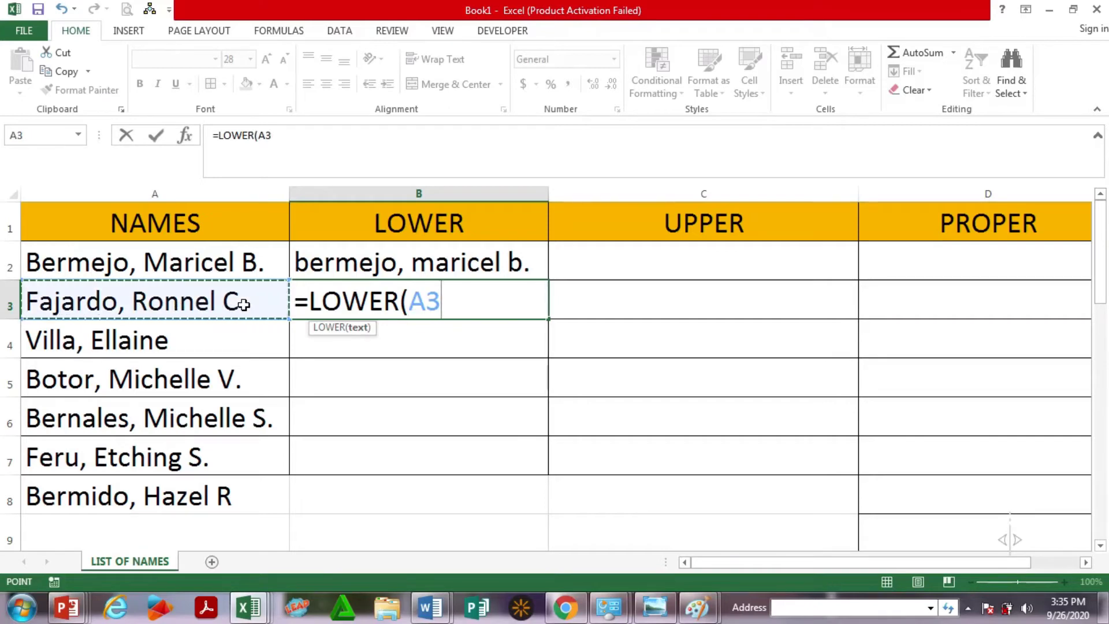
pyautogui.write(')')
pyautogui.press('Return')
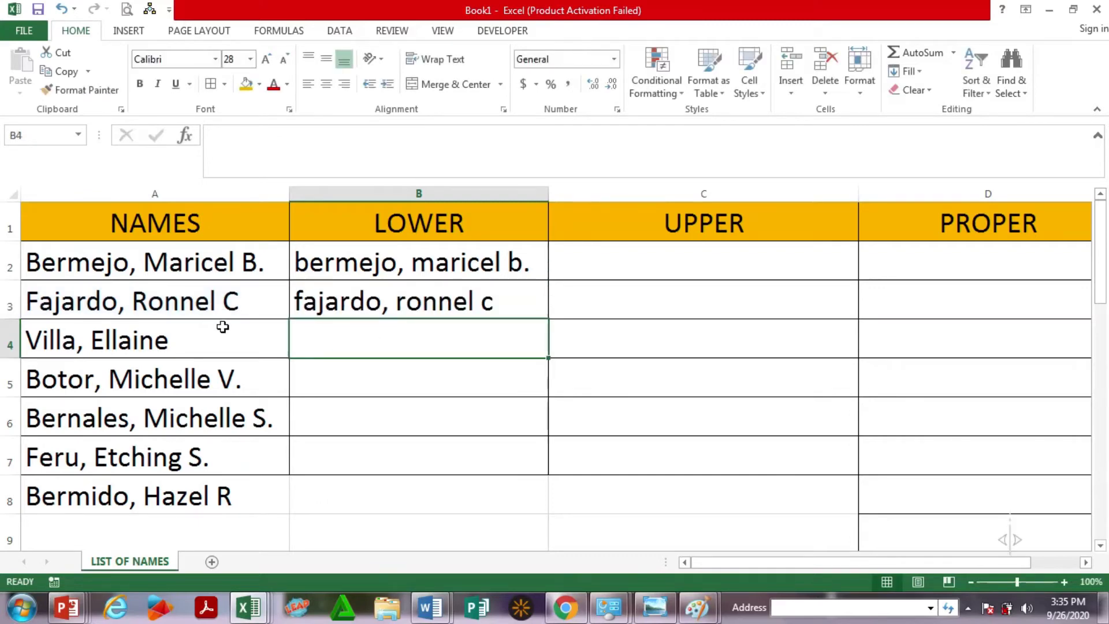
# Fill the LOWER formula from B3 down through B8 and highlight the original names in A2:A8 for comparison.
pyautogui.click(334, 307)
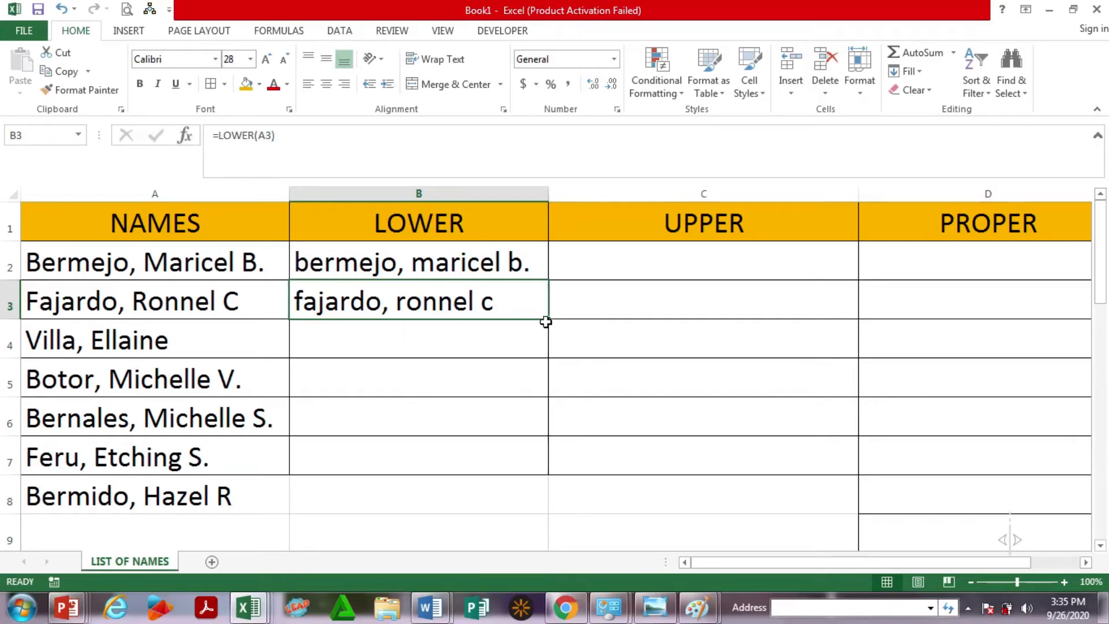
pyautogui.moveTo(546, 322); pyautogui.dragTo(549, 514)
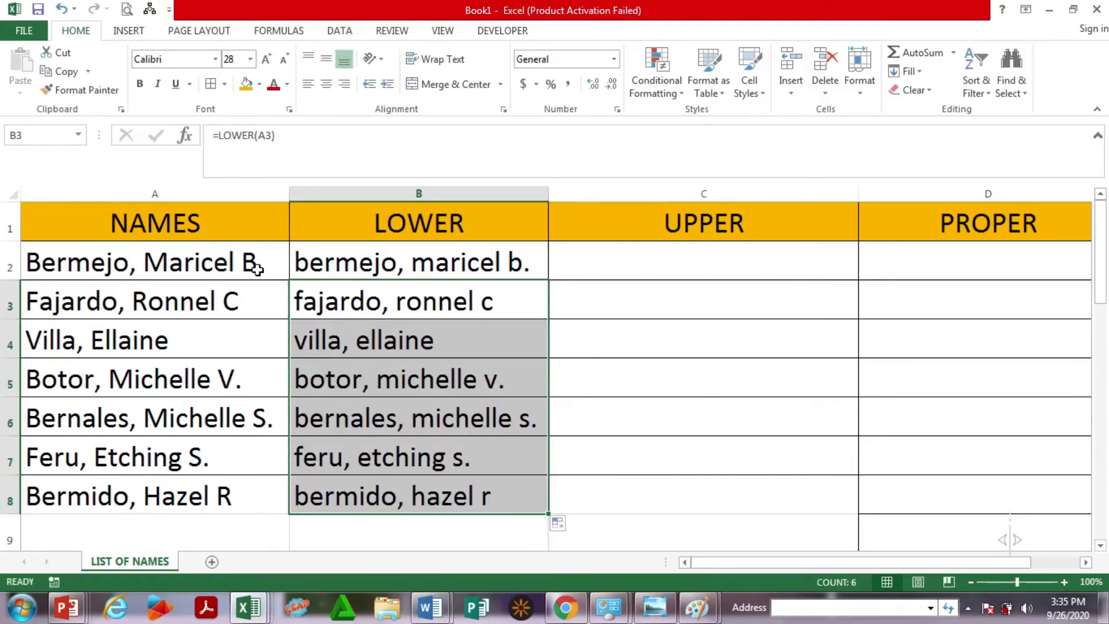
pyautogui.moveTo(178, 259); pyautogui.dragTo(171, 503)
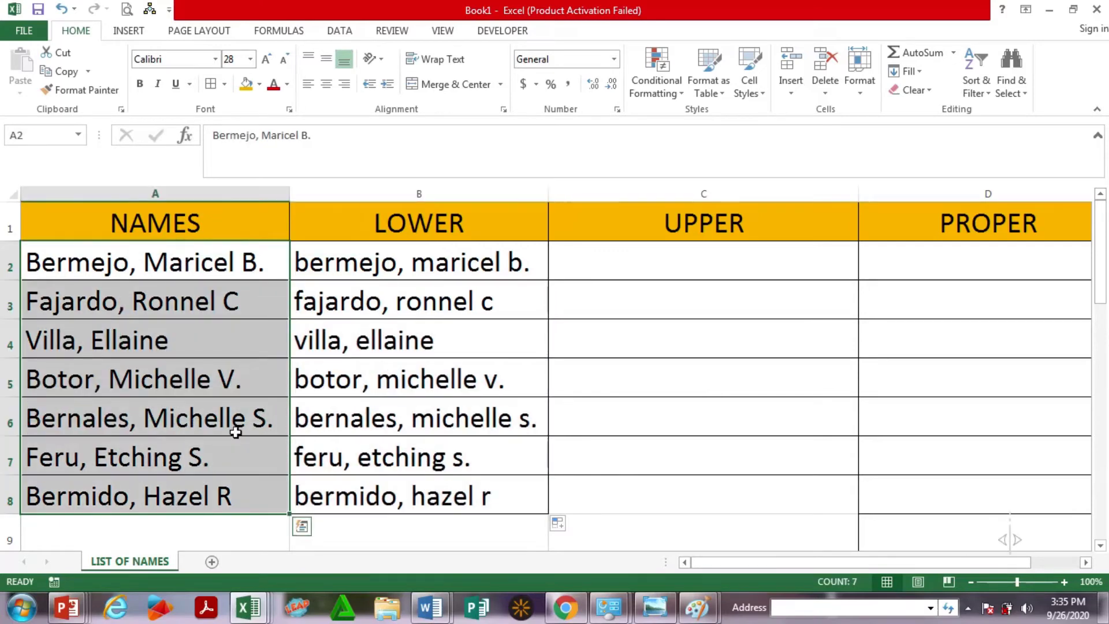
pyautogui.click(532, 255)
# Enter the formula =UPPER(A2) in cell C2 to convert the first name to uppercase.
pyautogui.click(651, 261)
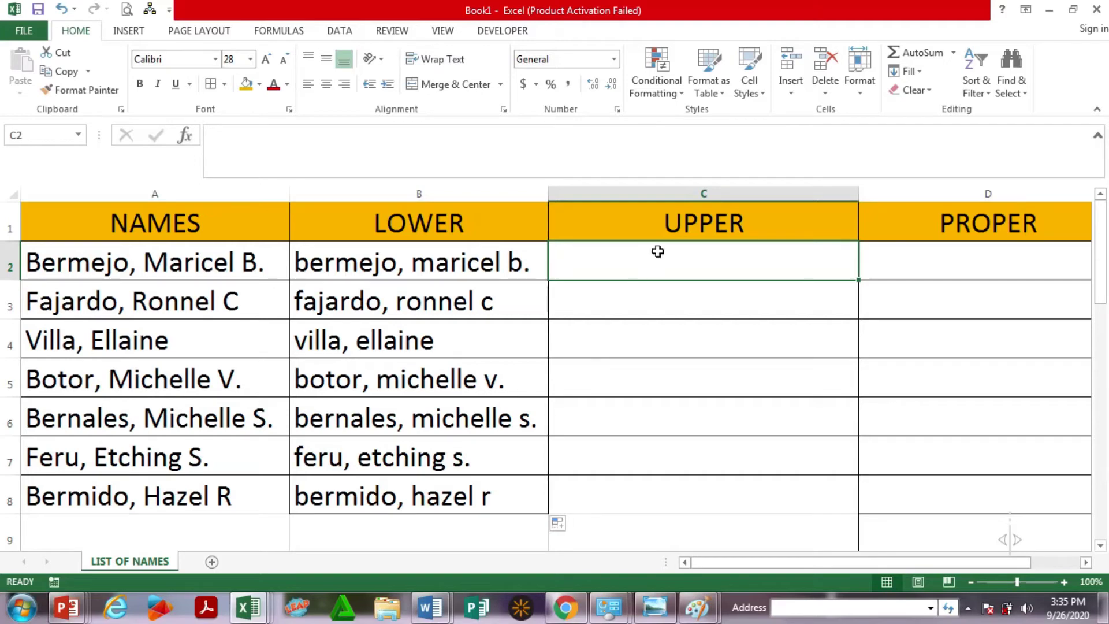
pyautogui.click(754, 225)
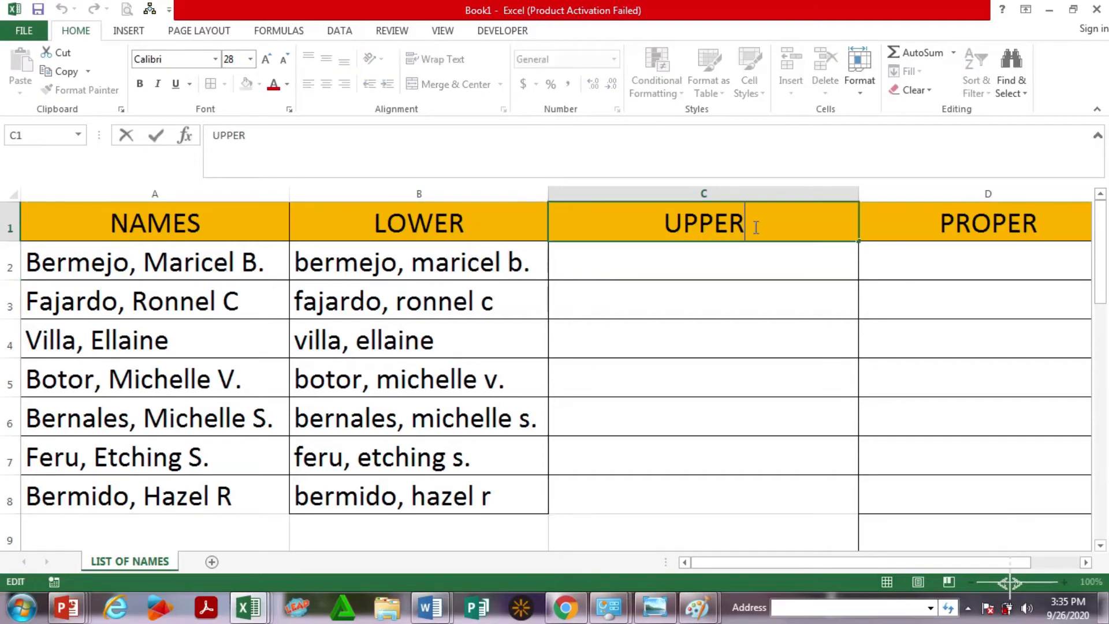
pyautogui.click(715, 260)
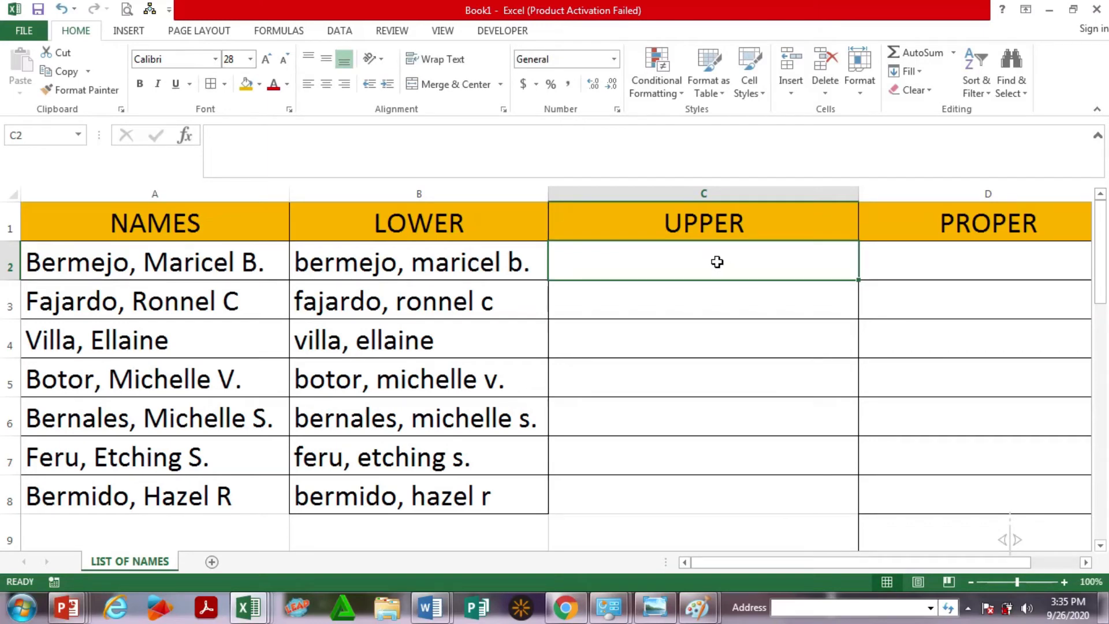
pyautogui.write('=')
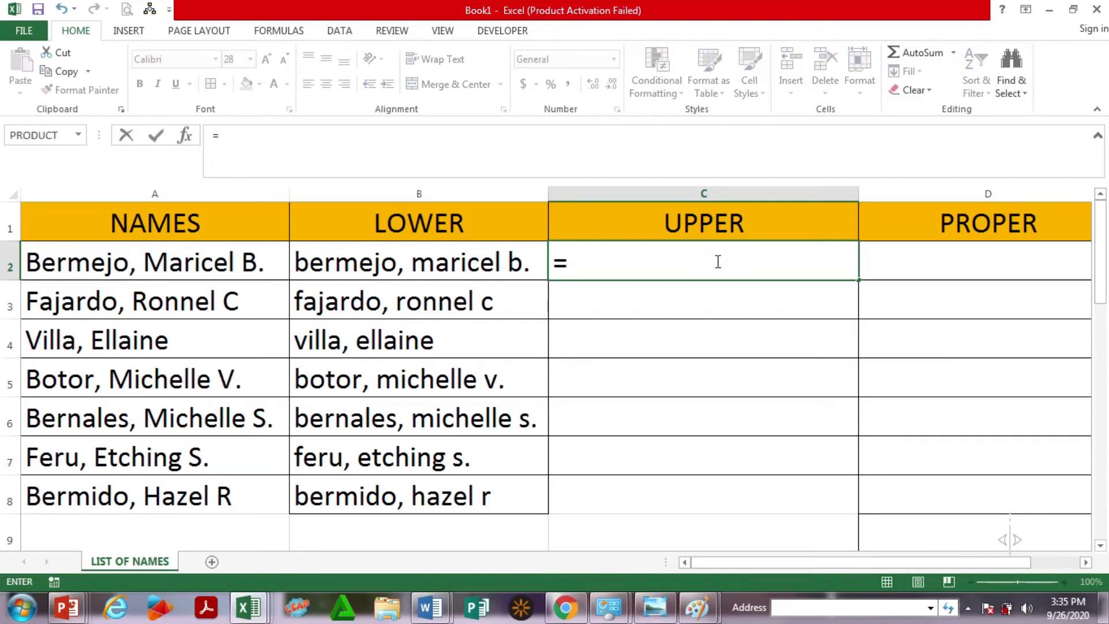
pyautogui.write('UPP')
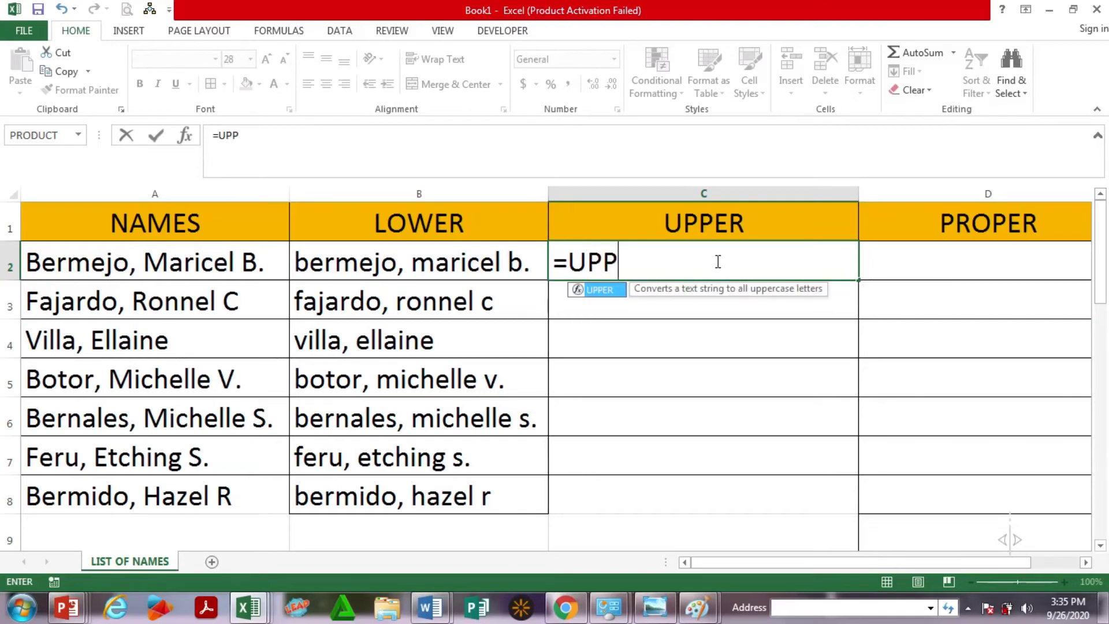
pyautogui.write('ER(')
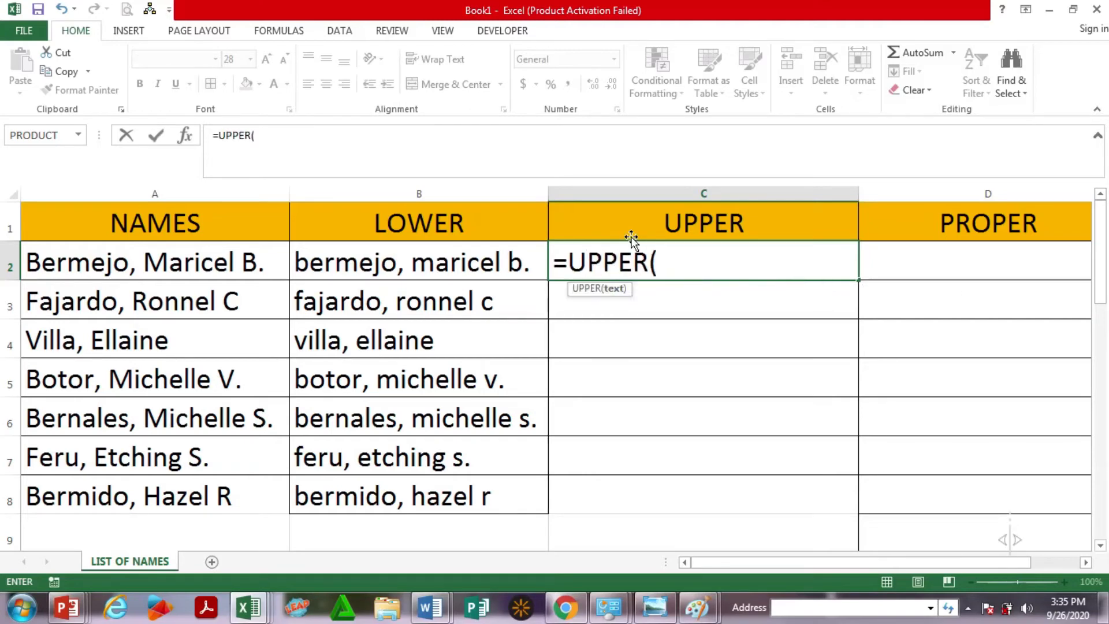
pyautogui.click(228, 263)
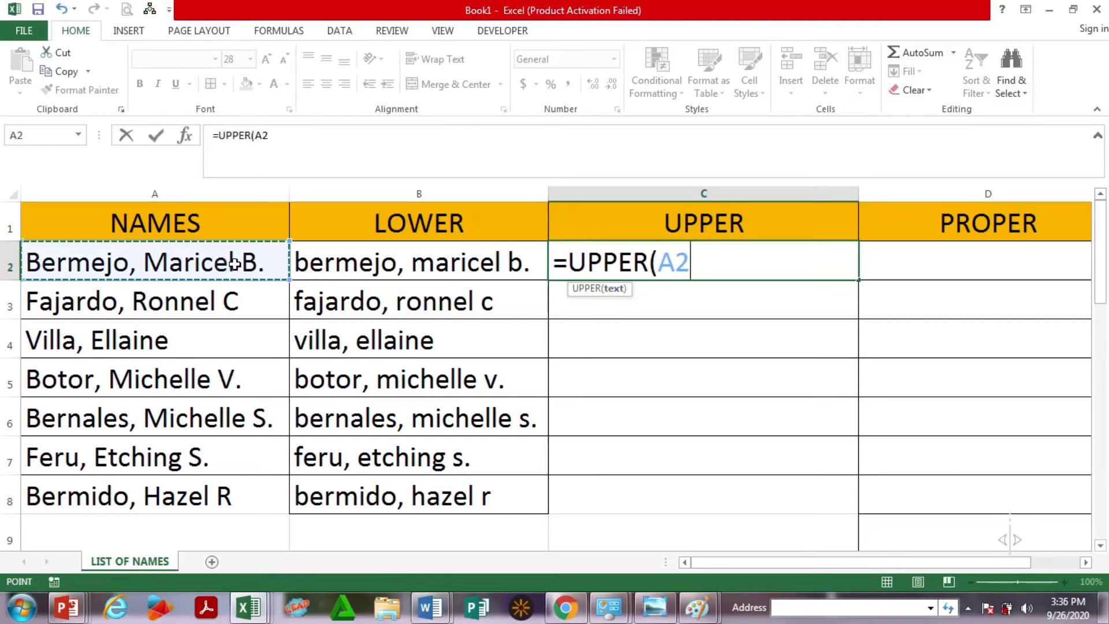
pyautogui.write(')')
pyautogui.press('Return')
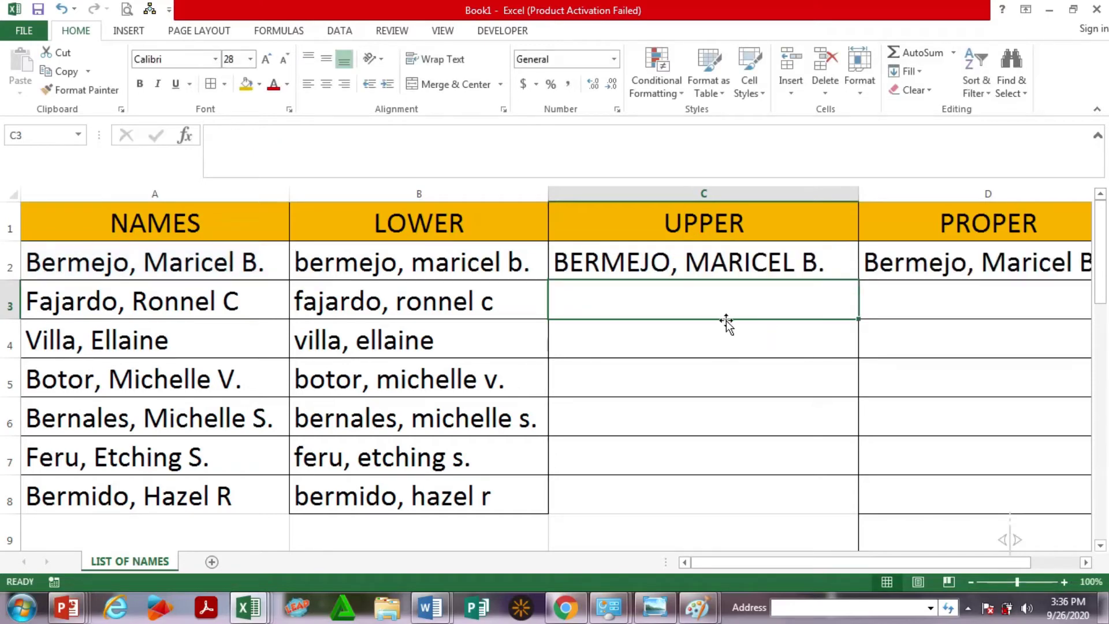
pyautogui.click(745, 260)
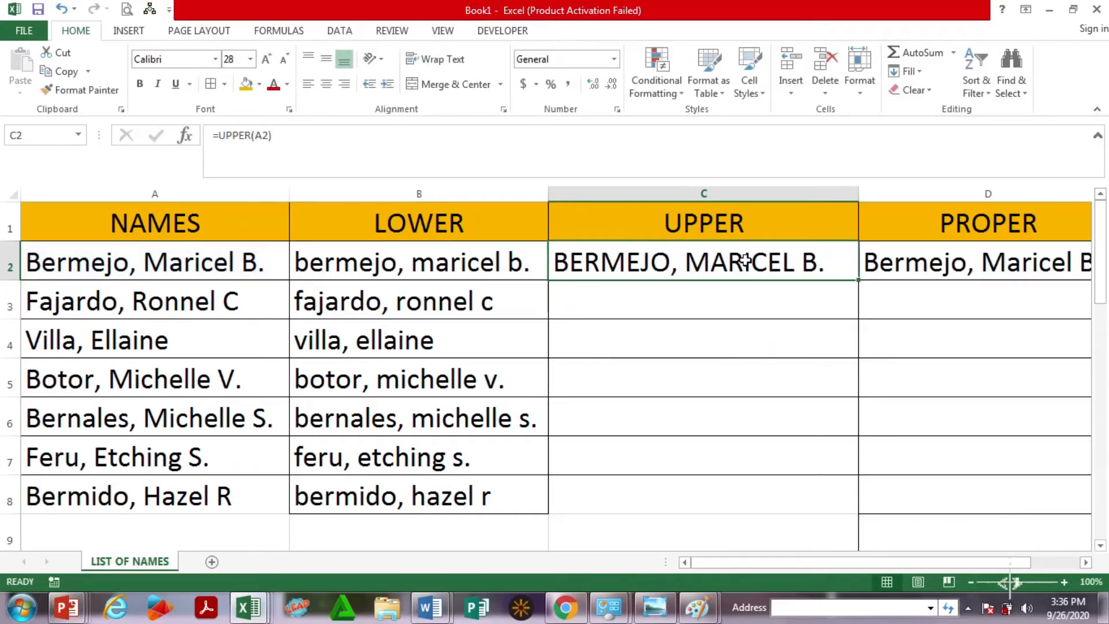
pyautogui.click(790, 306)
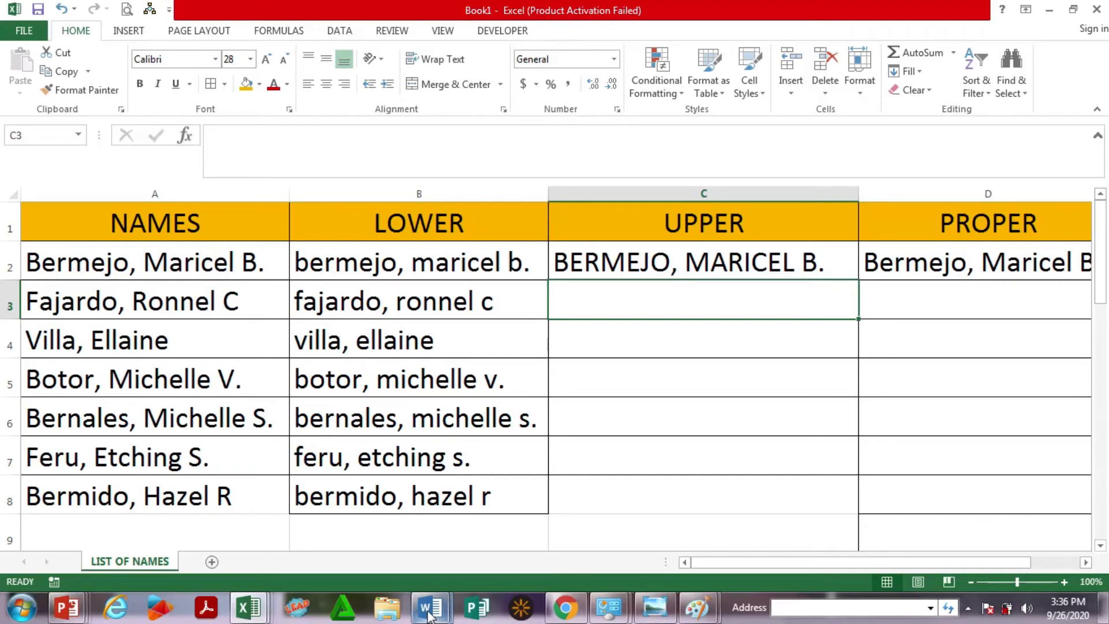
pyautogui.click(661, 349)
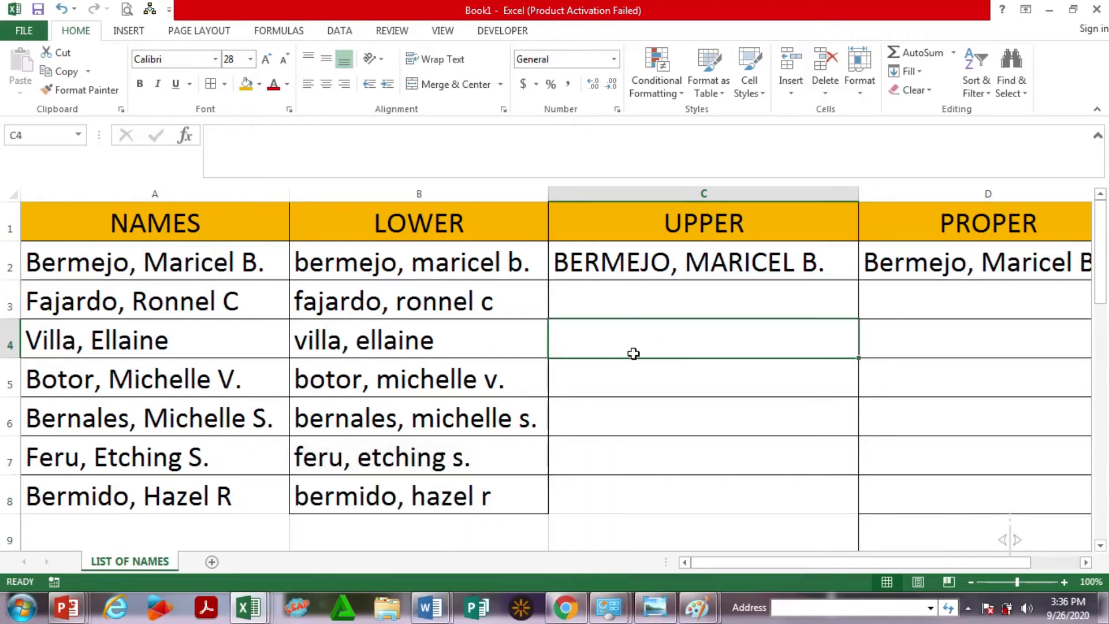
# Switch to Word and bring up the Letters1 document to view the Certificate of Participation.
pyautogui.click(437, 616)
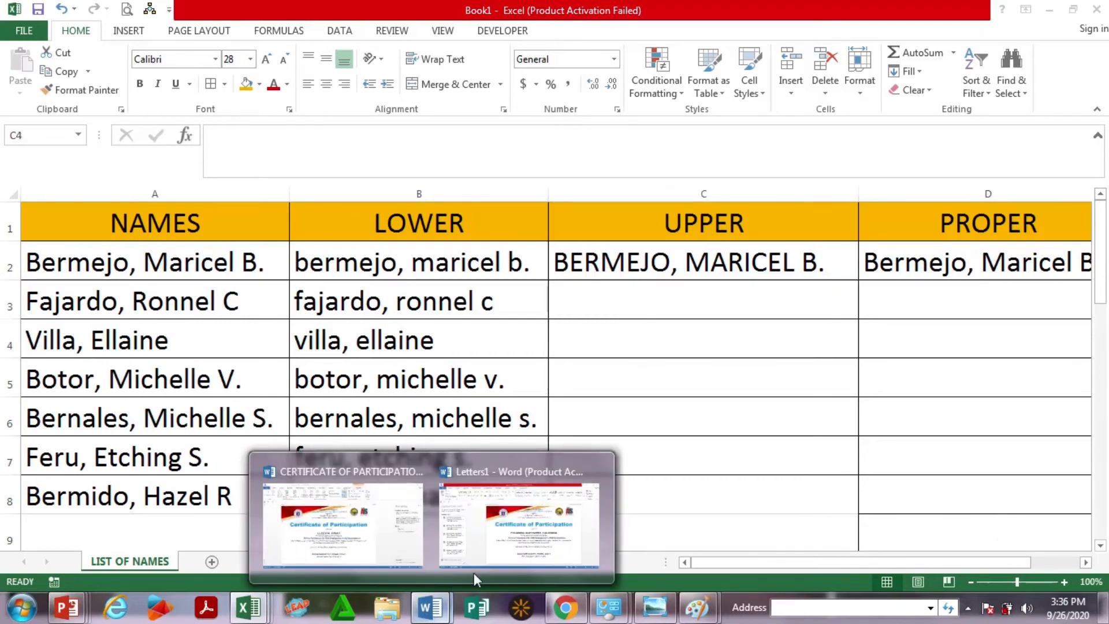
pyautogui.click(504, 553)
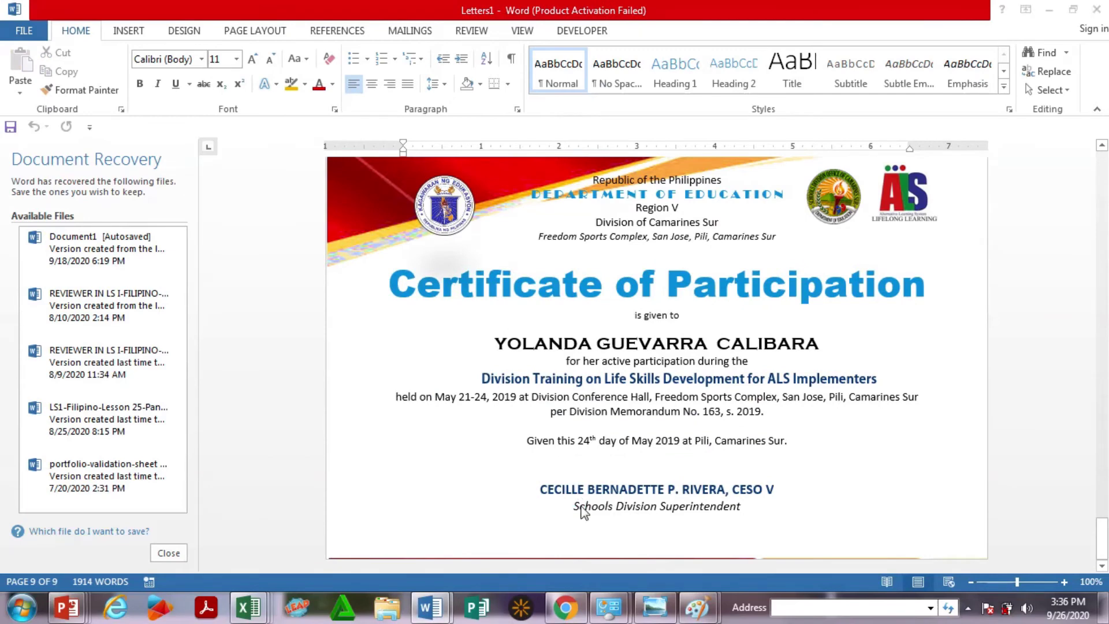
# Create a blank Word document and switch back to the Book1 workbook in Excel.
pyautogui.hotkey('ctrl', 'n')
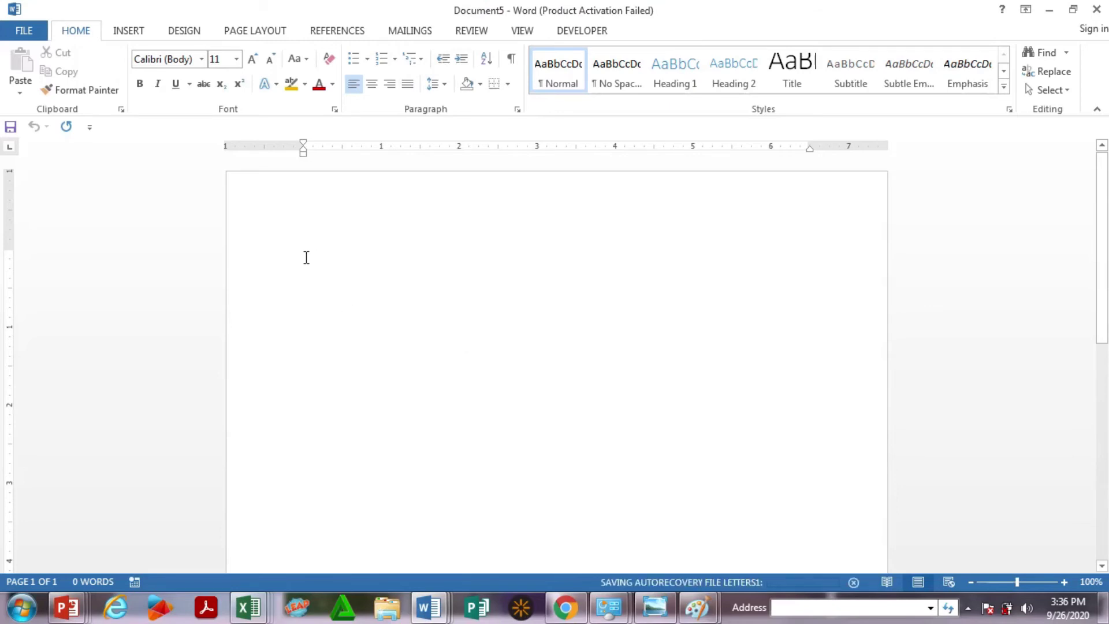
pyautogui.click(427, 612)
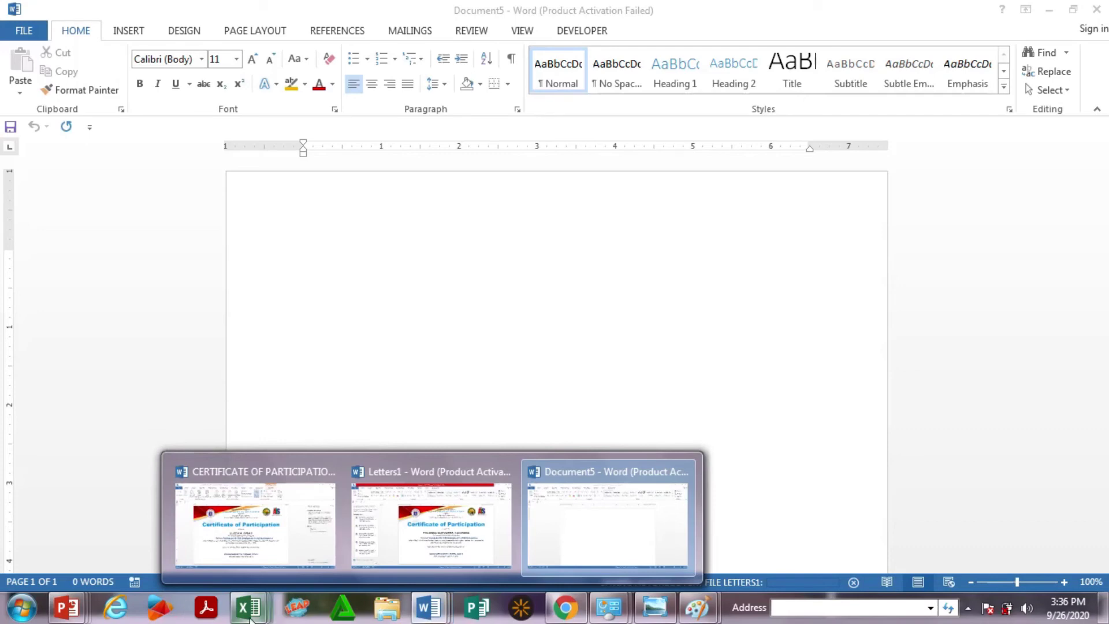
pyautogui.moveTo(250, 617)
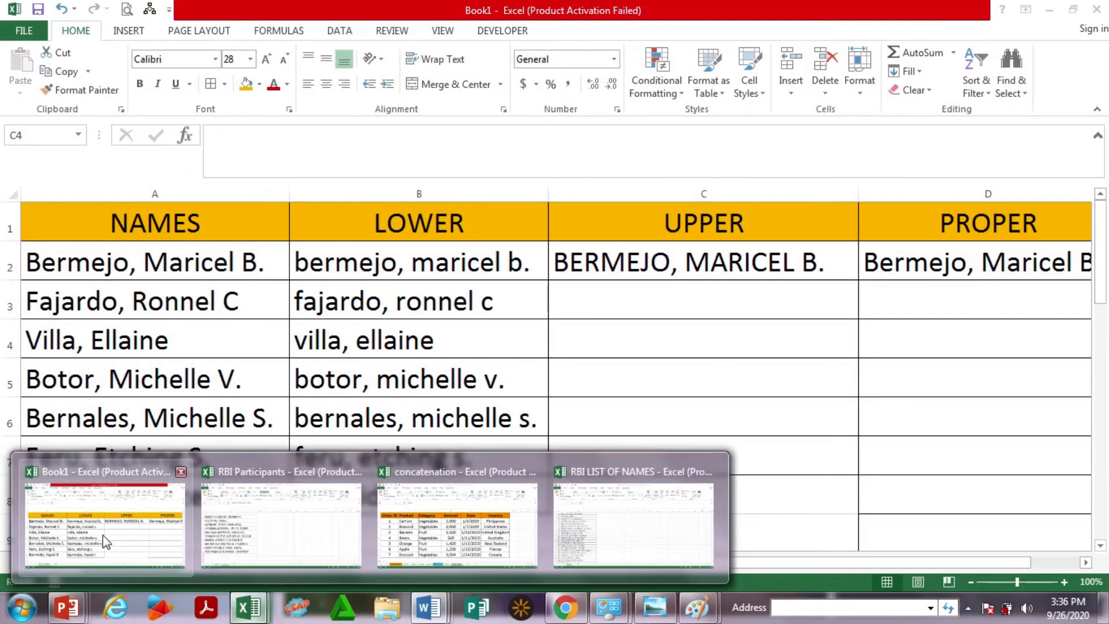
pyautogui.click(106, 542)
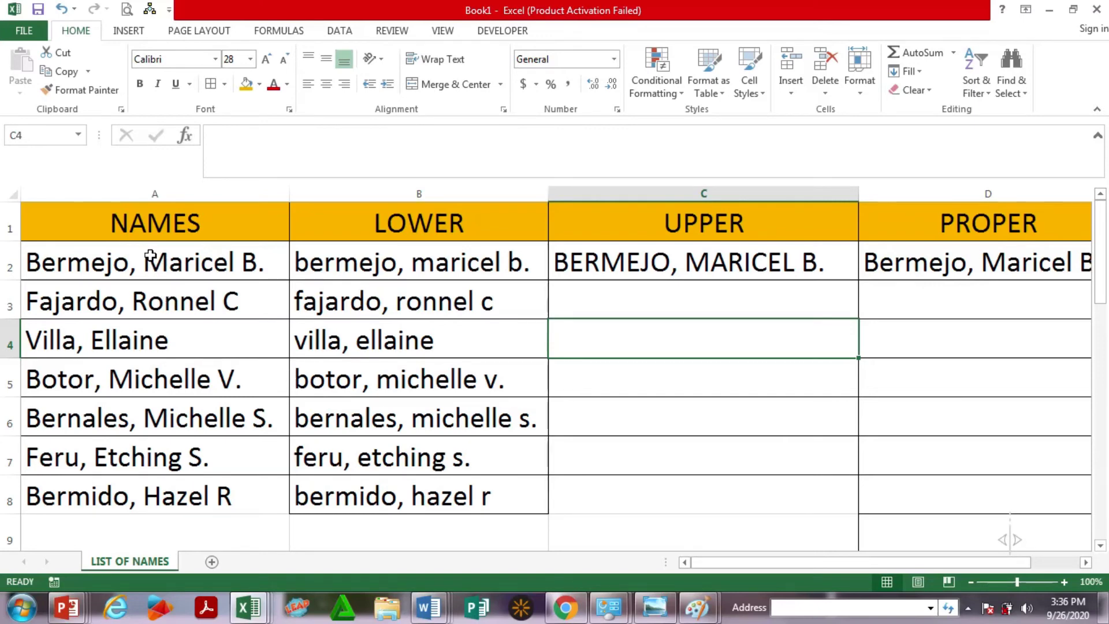
# Copy the original names in A2:A8 of the NAMES column.
pyautogui.moveTo(150, 254); pyautogui.dragTo(180, 497)
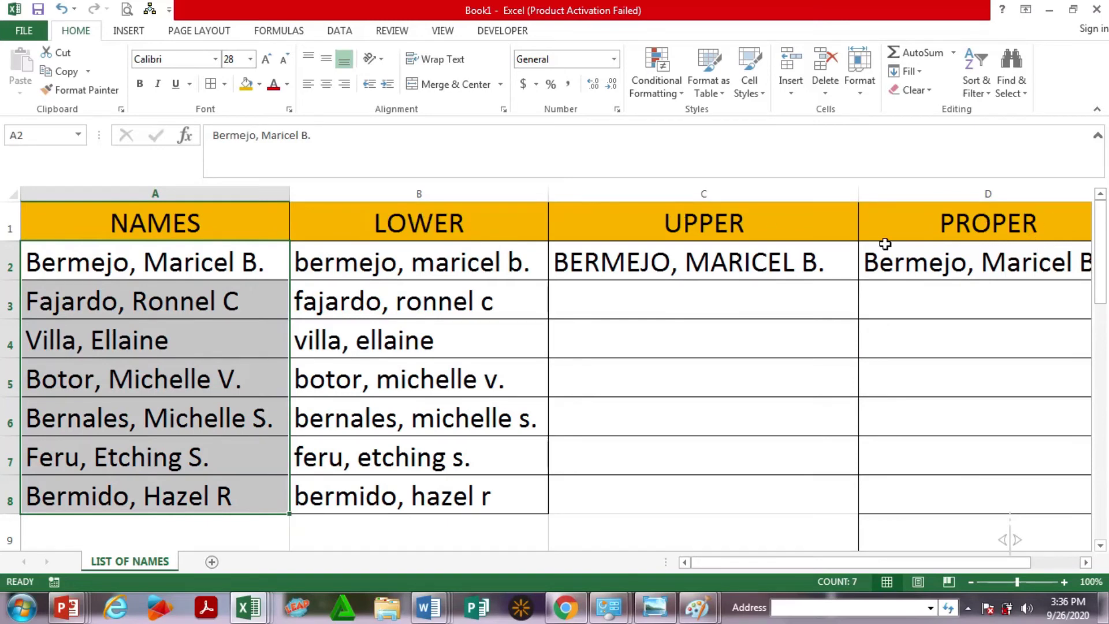
pyautogui.click(197, 335)
pyautogui.moveTo(179, 260); pyautogui.dragTo(199, 486)
pyautogui.click(220, 434)
pyautogui.click(322, 372)
pyautogui.moveTo(188, 260); pyautogui.dragTo(202, 493)
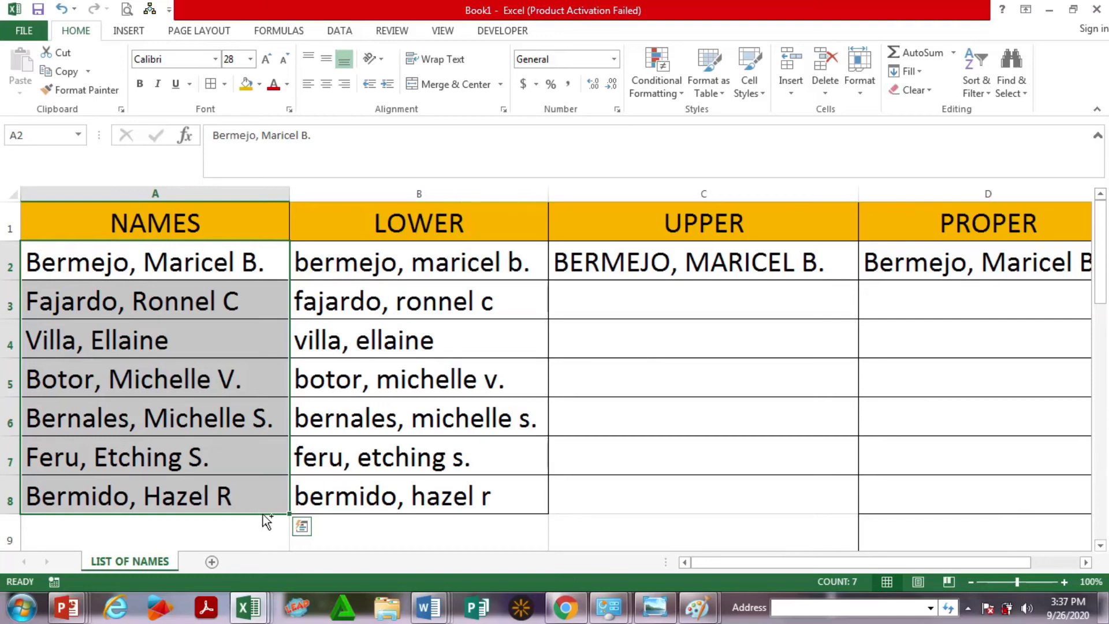
pyautogui.hotkey('ctrl', 'c')
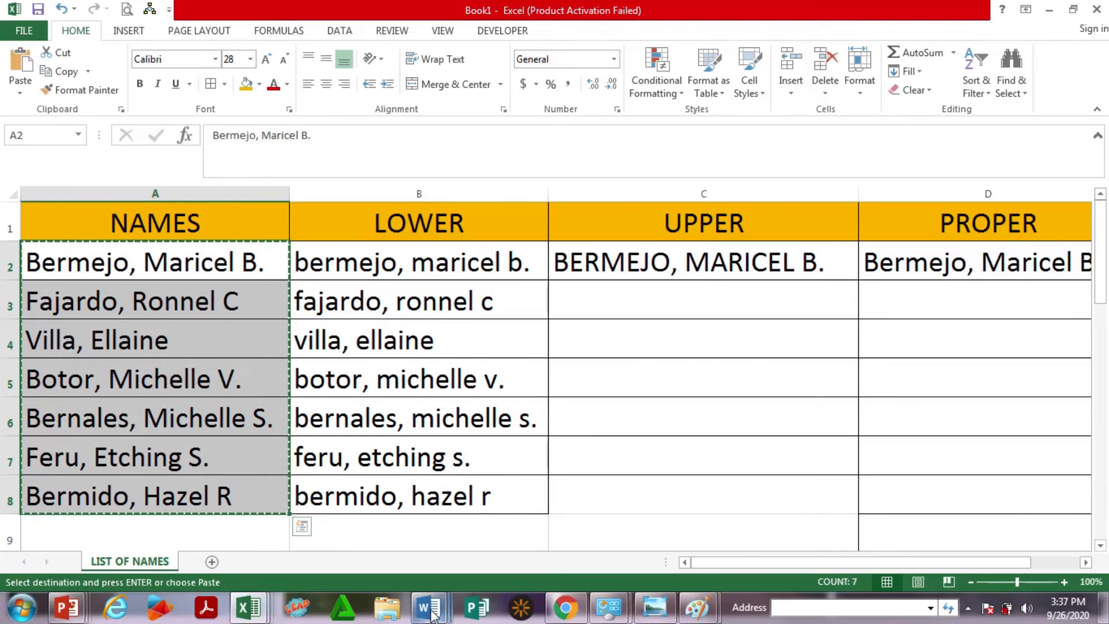
# Switch to the blank Document5 in Word and paste the copied names.
pyautogui.moveTo(432, 613)
pyautogui.click(578, 540)
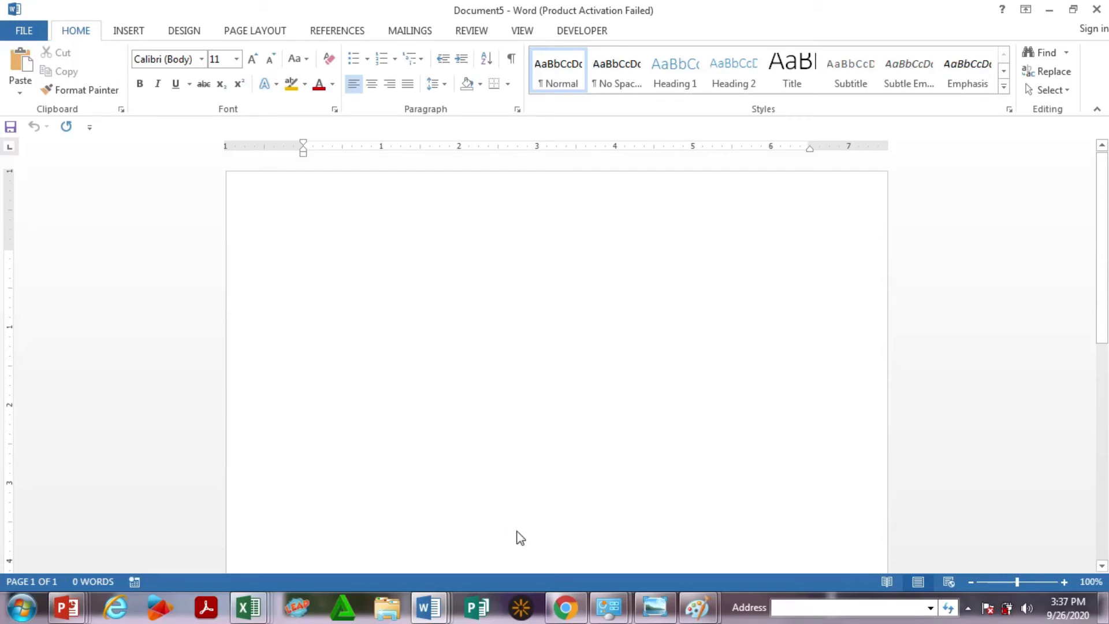
pyautogui.hotkey('ctrl', 'v')
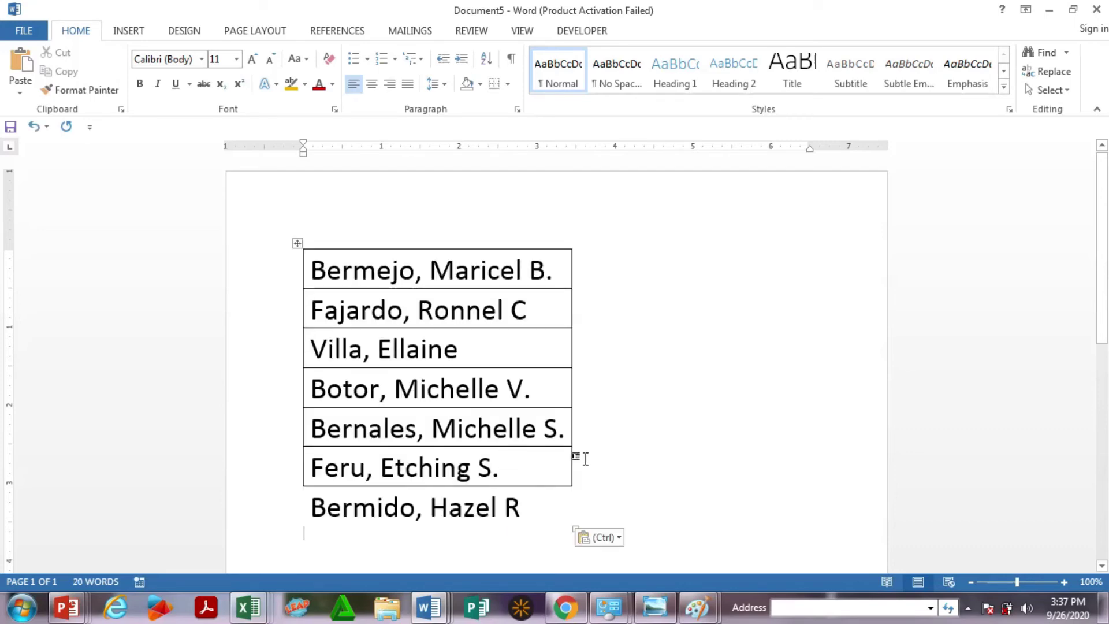
# Change the whole pasted table of names to uppercase and widen its column so each name fits on one line.
pyautogui.click(297, 244)
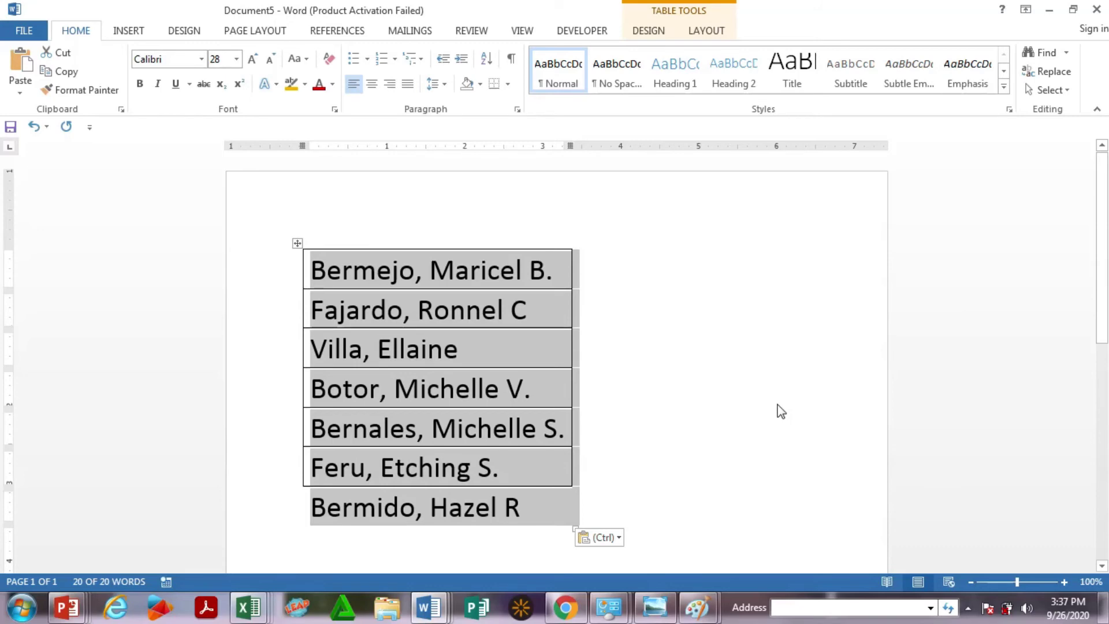
pyautogui.hotkey('shift', 'F3')
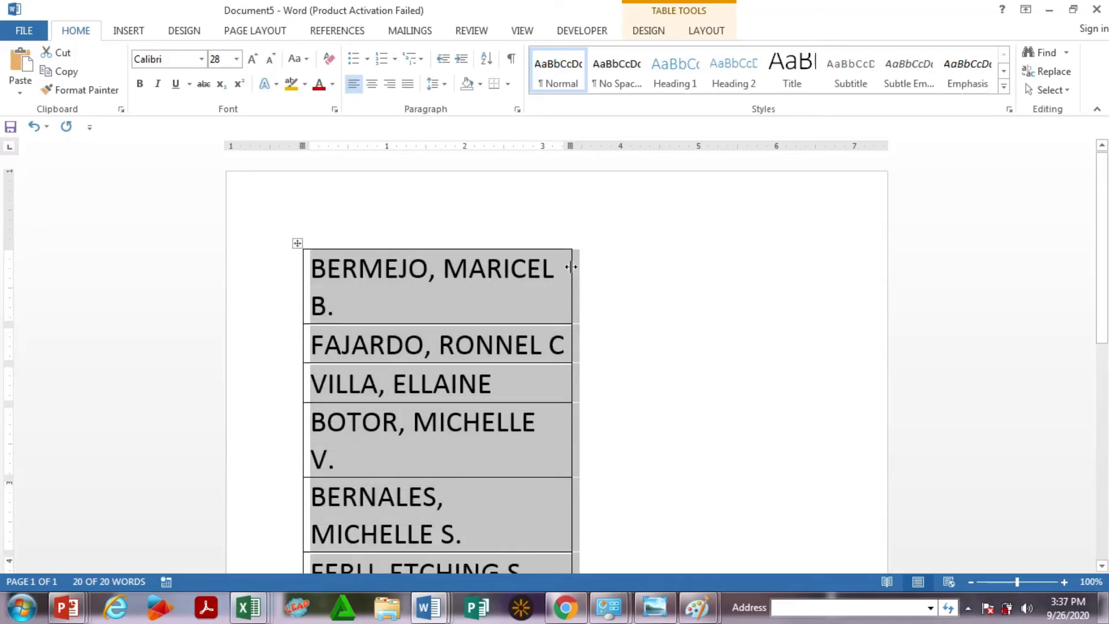
pyautogui.moveTo(574, 269); pyautogui.dragTo(639, 276)
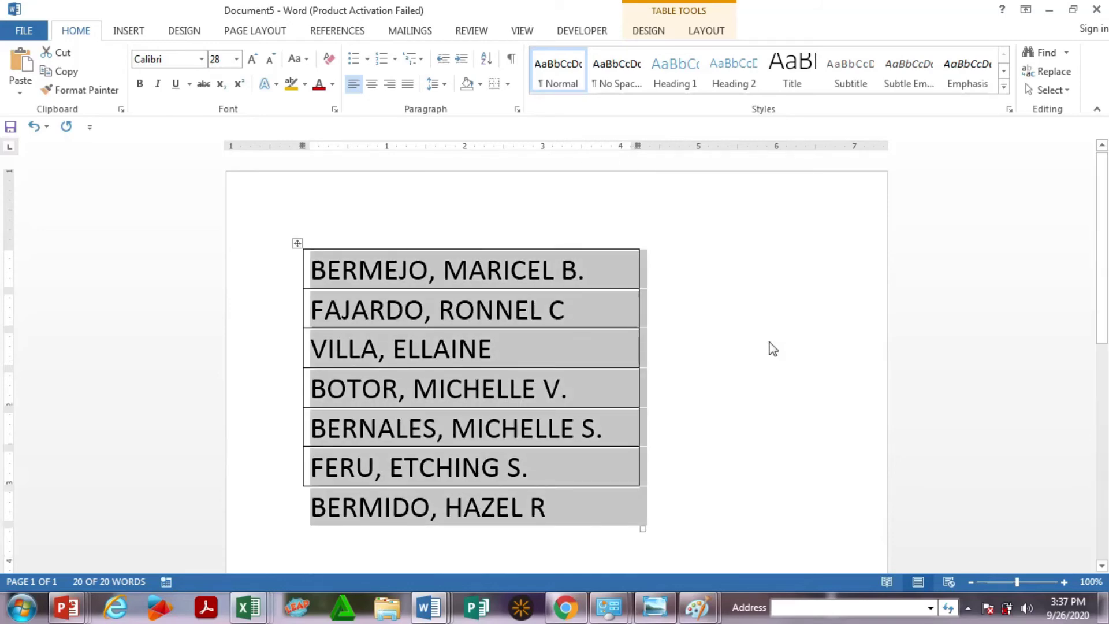
# Change the table of names to lowercase and cycle the letter case of the first word in the first row.
pyautogui.hotkey('shift', 'F3')
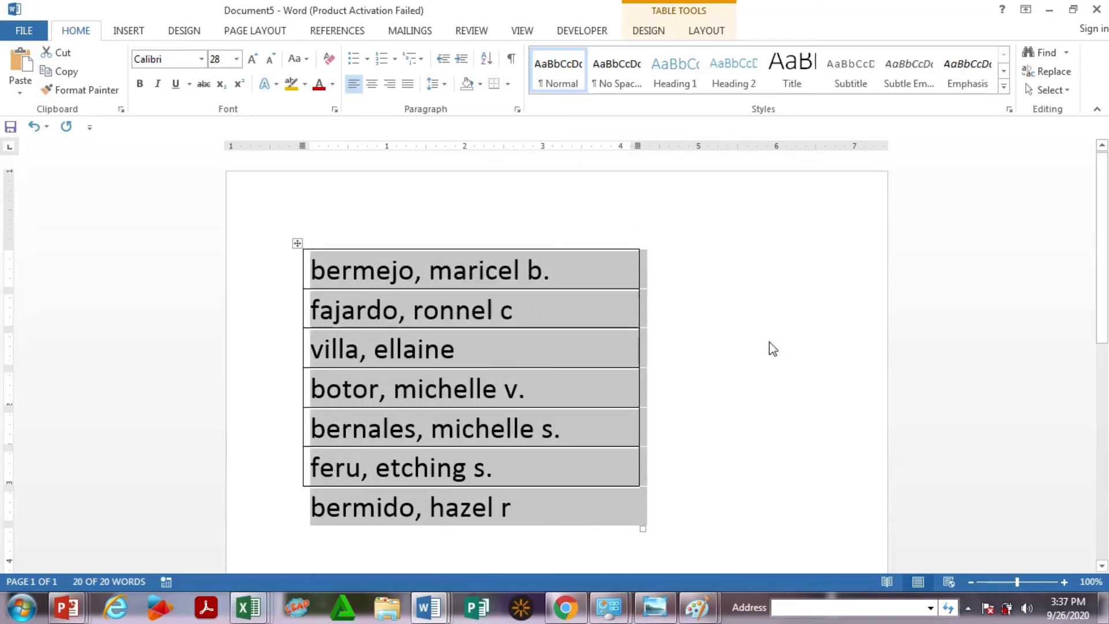
pyautogui.click(770, 342)
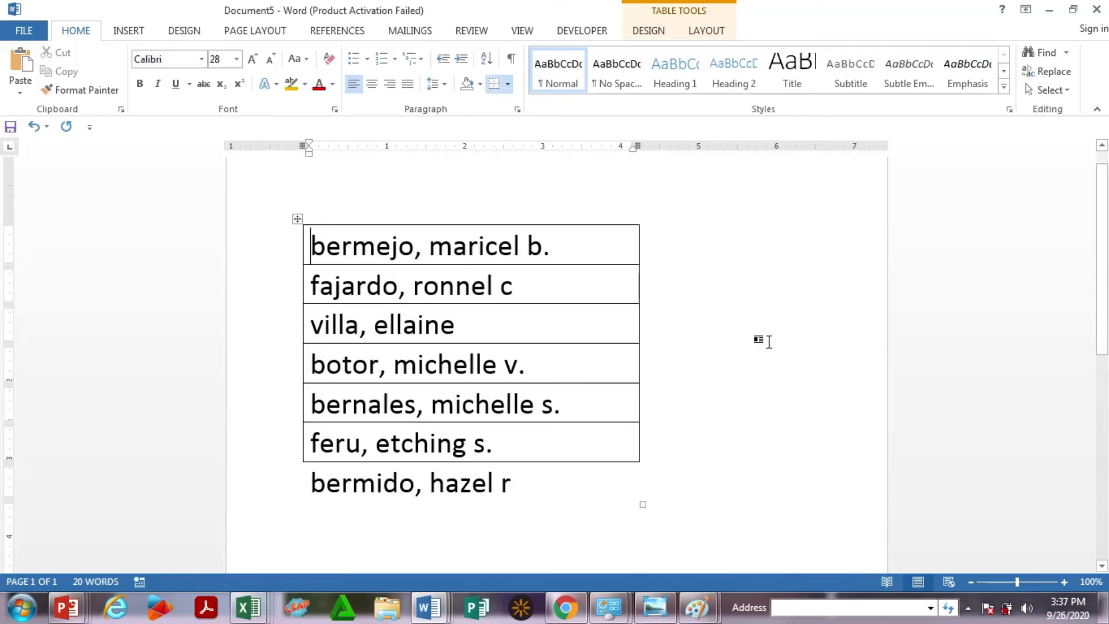
pyautogui.hotkey('shift', 'F3')
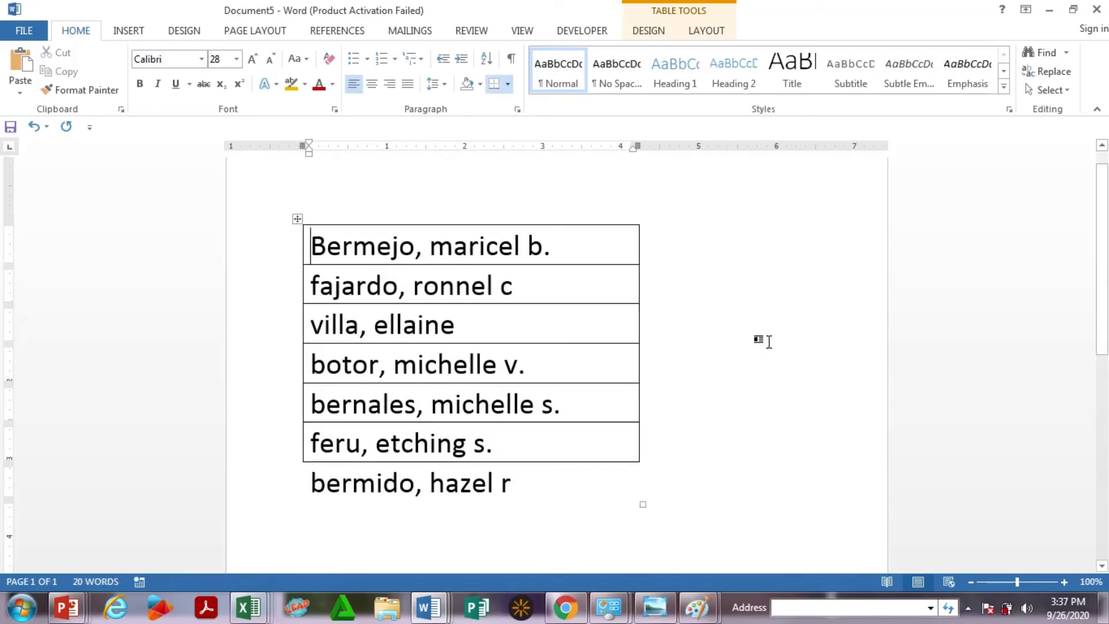
pyautogui.hotkey('shift', 'F3')
pyautogui.hotkey('shift', 'F3')
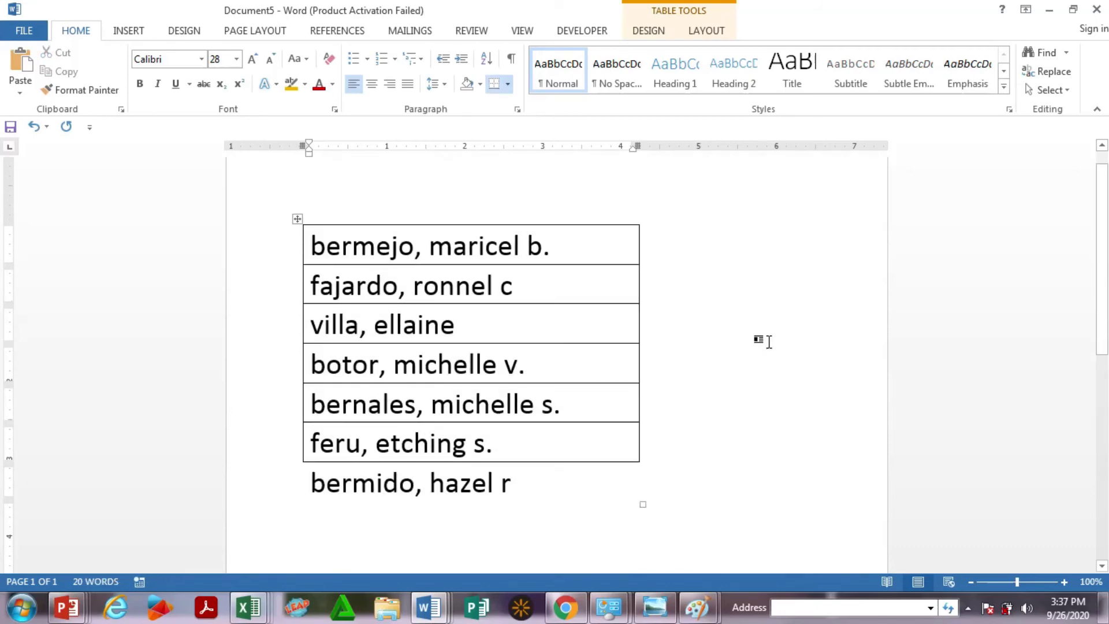
# Select the entire list and cycle its letter case through the available styles, ending with all names in uppercase.
pyautogui.hotkey('ctrl', 'a')
pyautogui.hotkey('shift', 'F3')
pyautogui.hotkey('shift', 'F3')
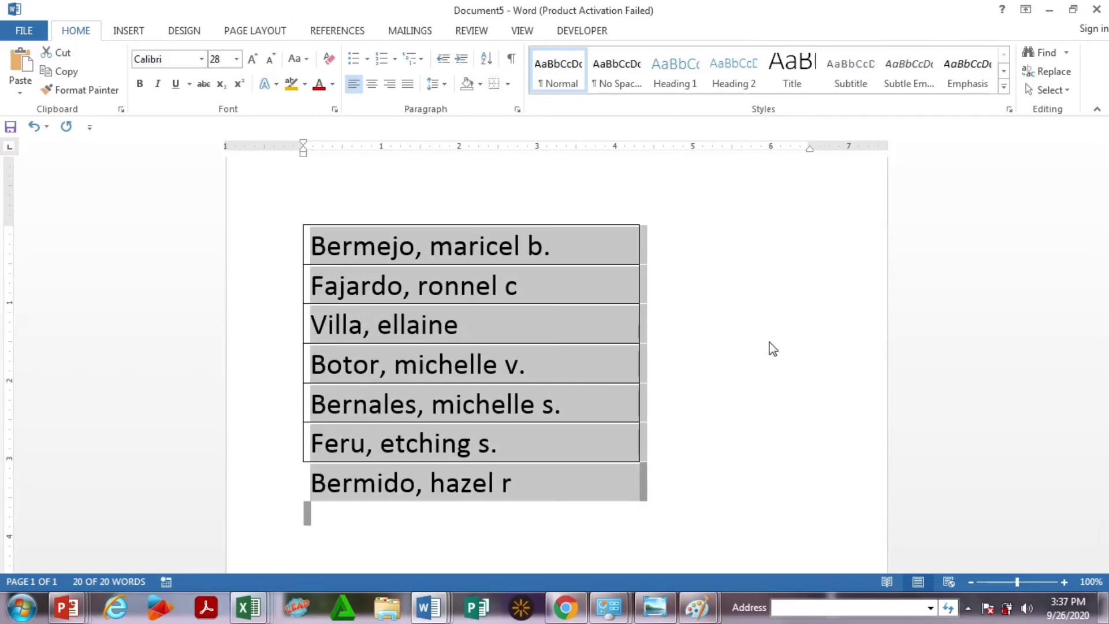
pyautogui.hotkey('shift', 'F3')
pyautogui.hotkey('shift', 'F3')
pyautogui.hotkey('shift', 'F3')
pyautogui.hotkey('shift', 'F3')
pyautogui.hotkey('shift', 'F3')
pyautogui.hotkey('shift', 'F3')
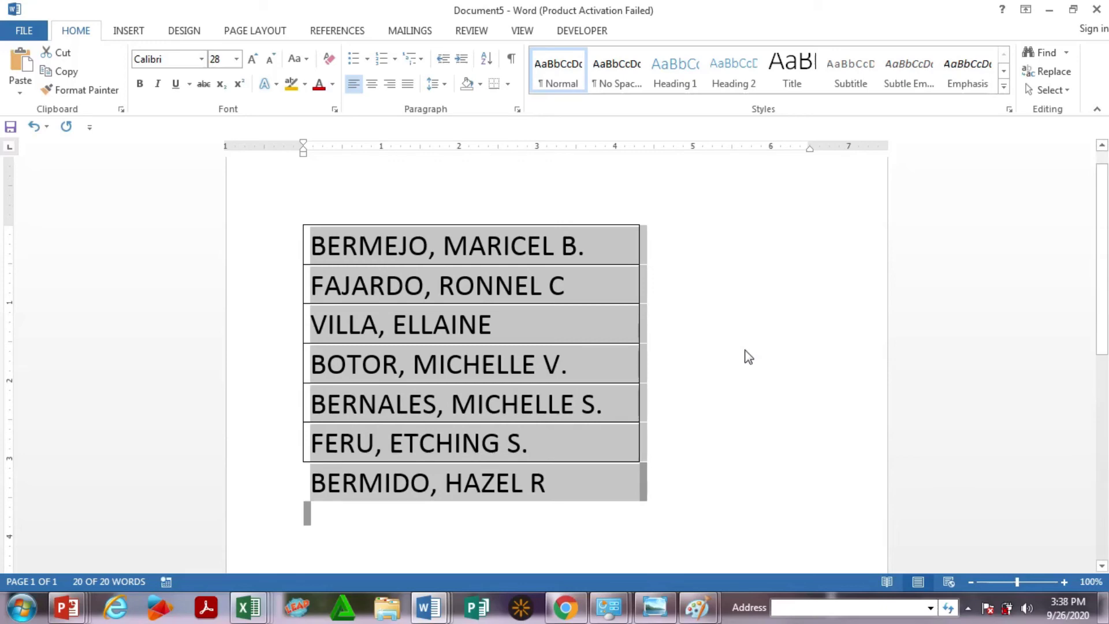
# Switch to Book1 in Excel, replace A2:A8 with the uppercase names from Word and widen column A to fit them.
pyautogui.click(248, 608)
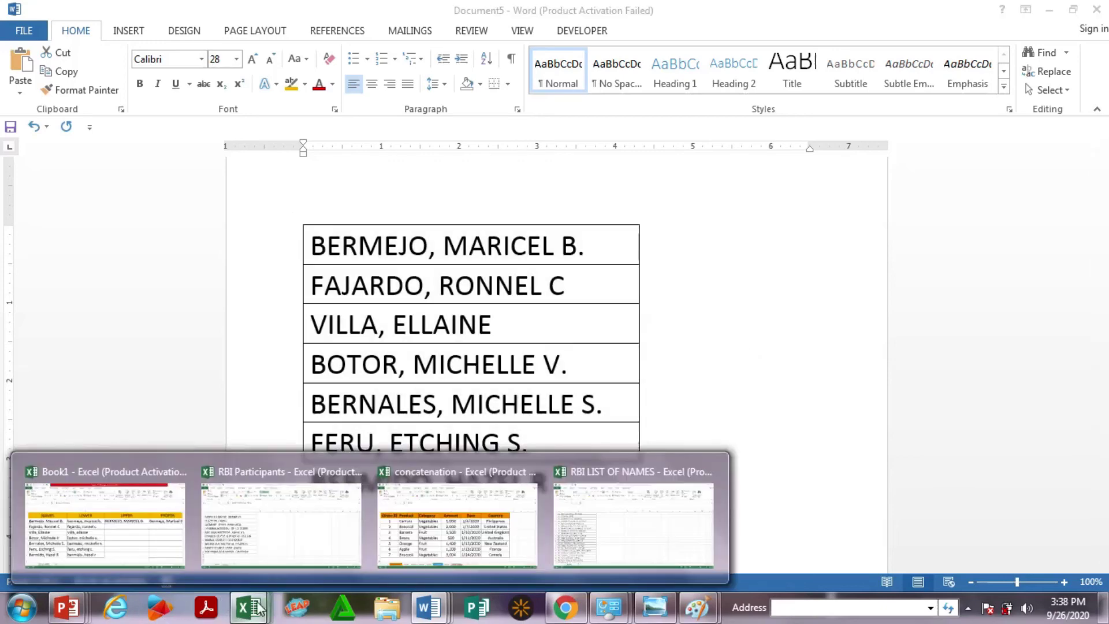
pyautogui.click(136, 529)
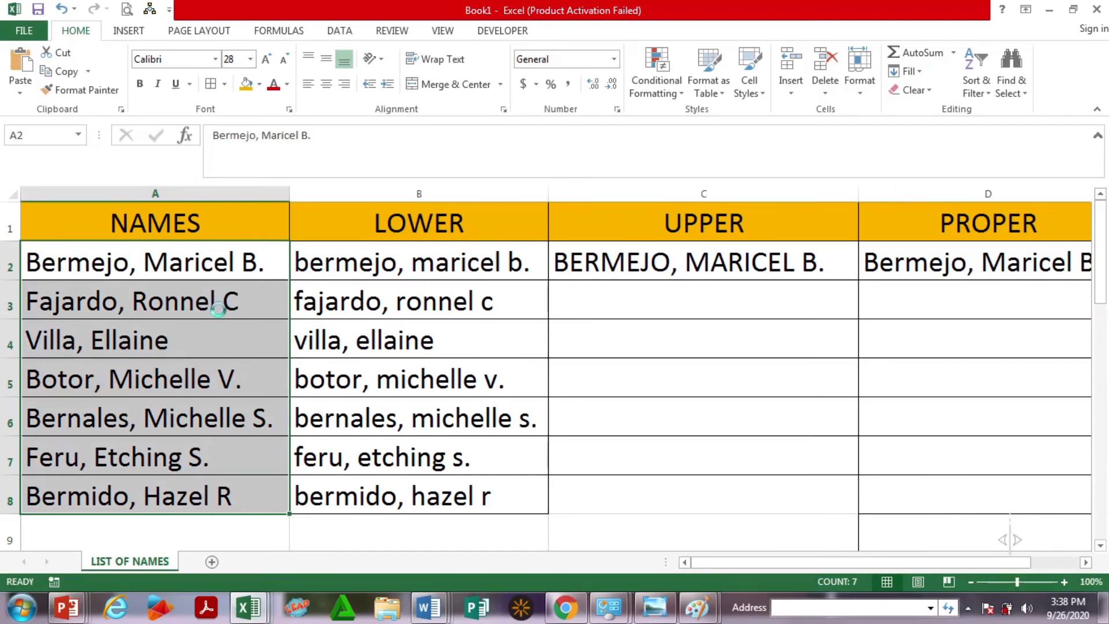
pyautogui.hotkey('ctrl', 'v')
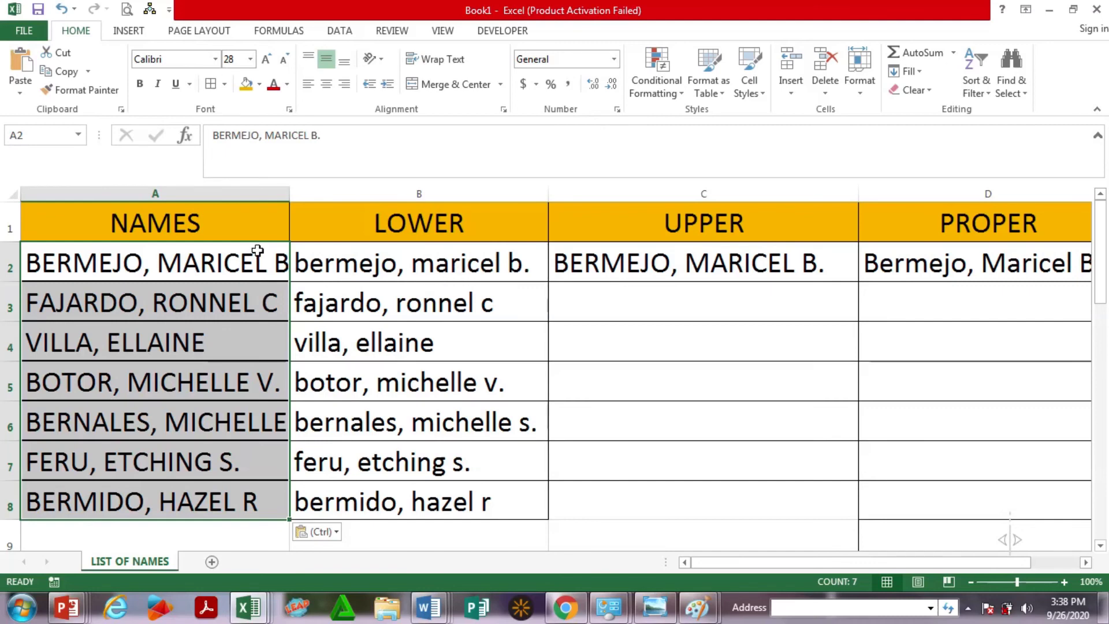
pyautogui.moveTo(285, 195); pyautogui.dragTo(314, 195)
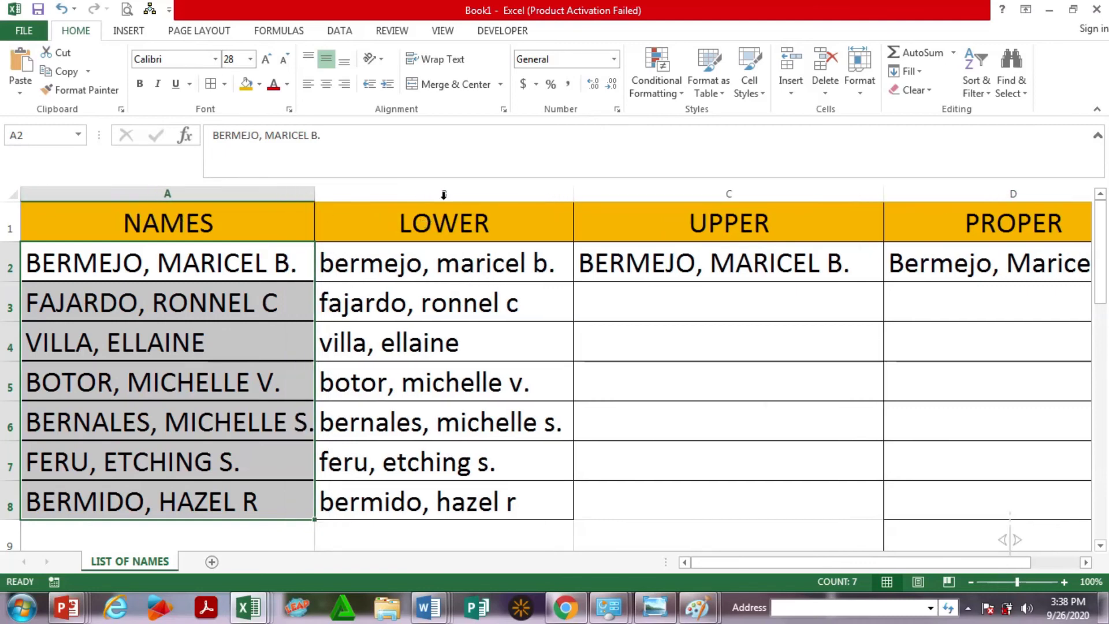
# Point out the LOWER, UPPER and PROPER column headings in row 1 one after another.
pyautogui.click(495, 223)
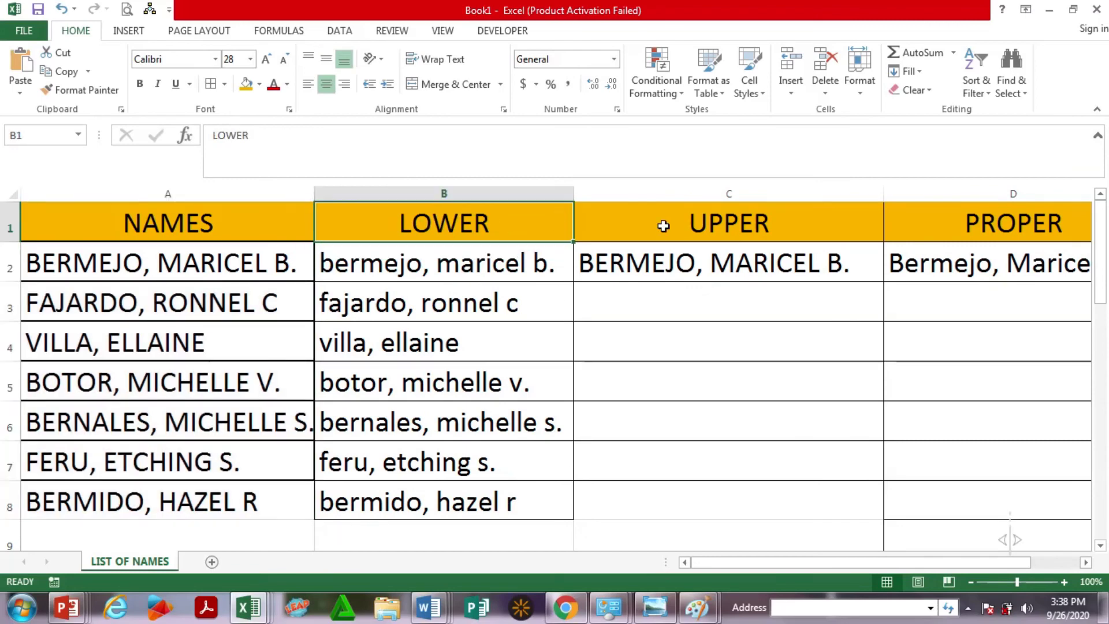
pyautogui.click(694, 223)
pyautogui.click(959, 217)
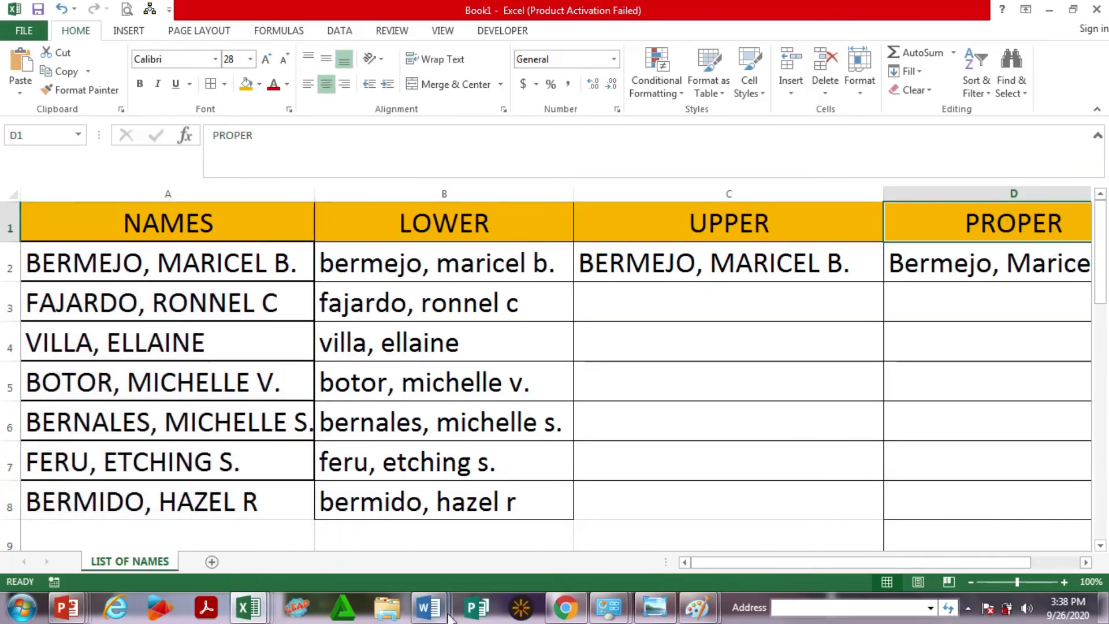
# Switch back to Document5 in Word and select the whole list of names.
pyautogui.moveTo(439, 616)
pyautogui.click(607, 520)
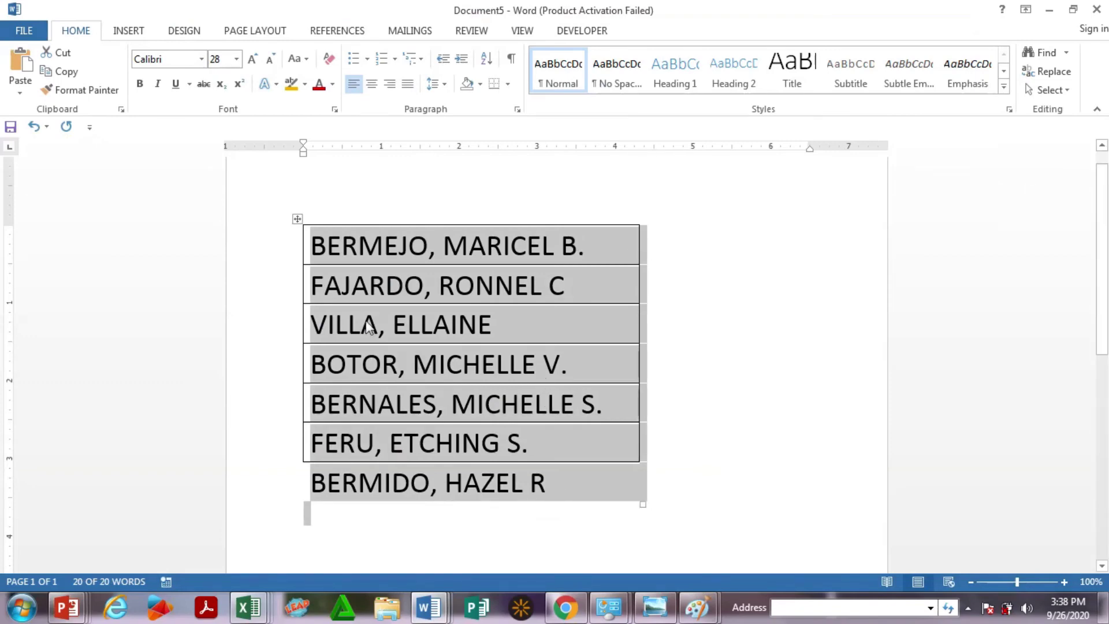
pyautogui.moveTo(428, 607)
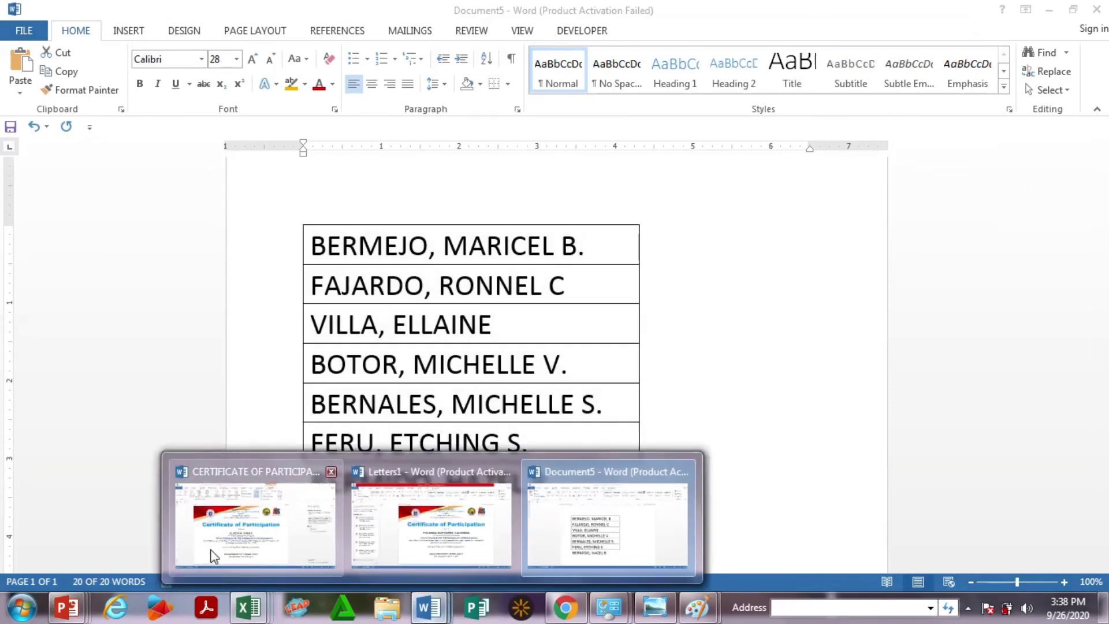
pyautogui.moveTo(210, 546)
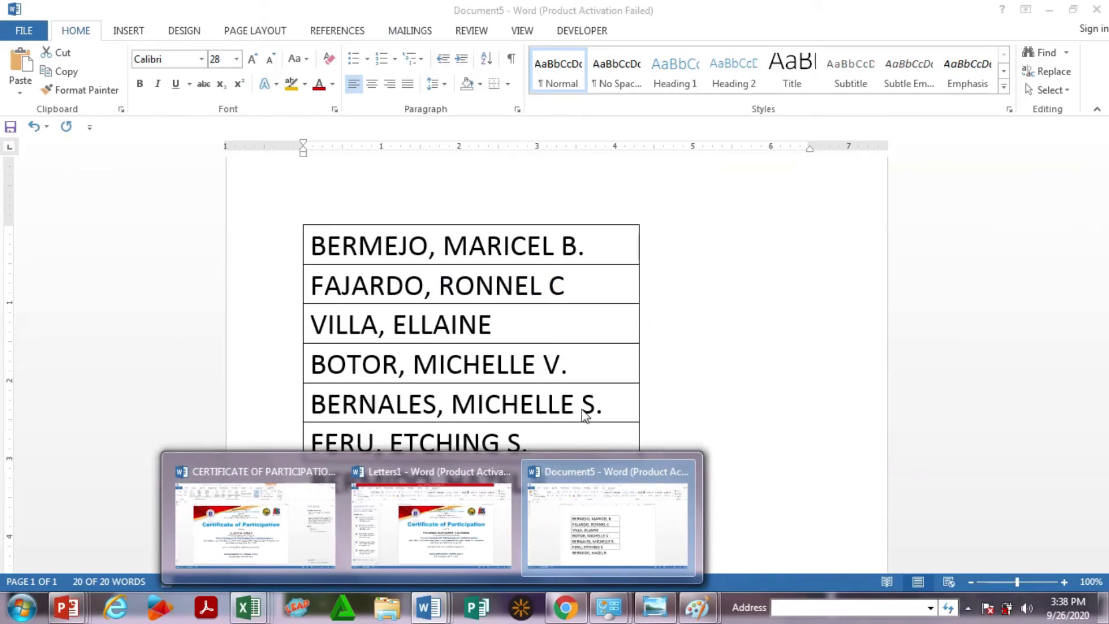
pyautogui.hotkey('ctrl', 'a')
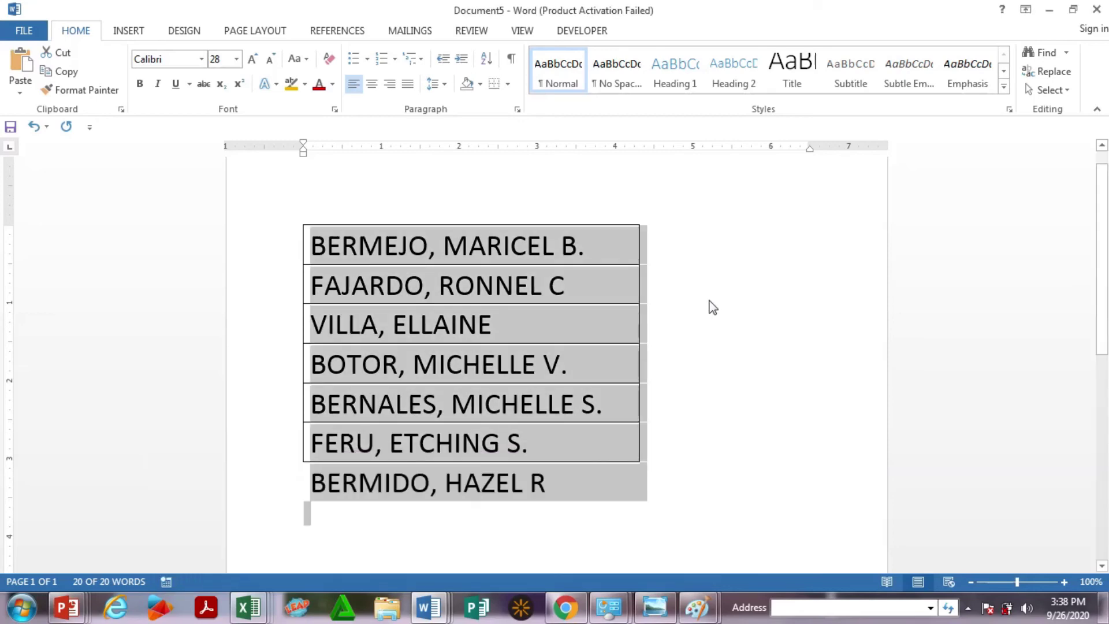